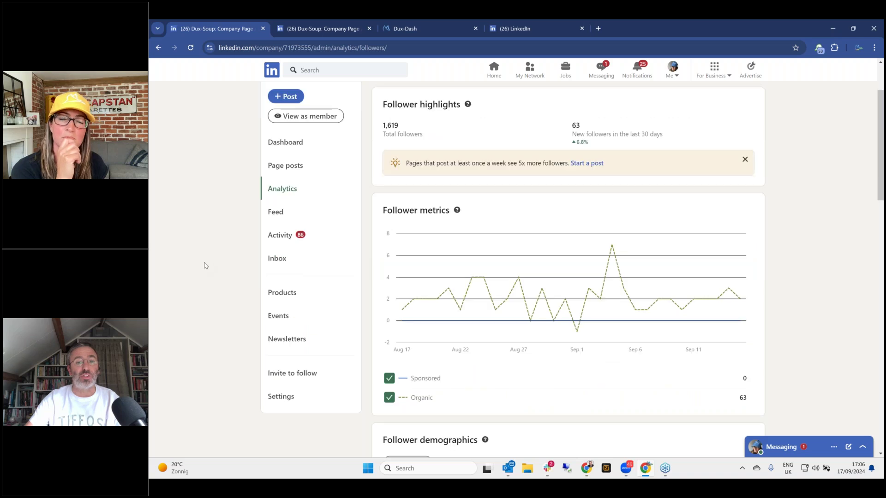
- Review the follower metrics chart, the follower demographics by location and the recent followers of the Dux-Soup company page
{"action": "scroll", "coordinate": [204, 264], "scroll_direction": "down", "scroll_amount": 3}
{"action": "scroll", "coordinate": [204, 265], "scroll_direction": "down", "scroll_amount": 3}
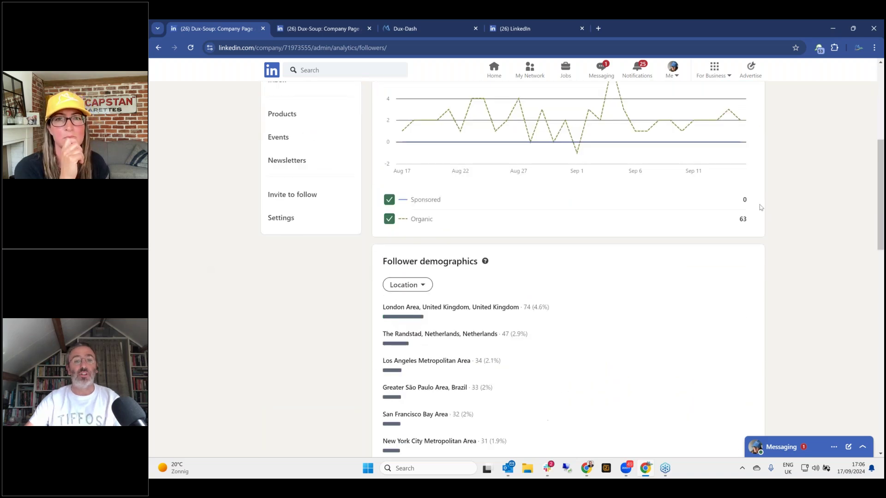
{"action": "scroll", "coordinate": [817, 223], "scroll_direction": "down", "scroll_amount": 6}
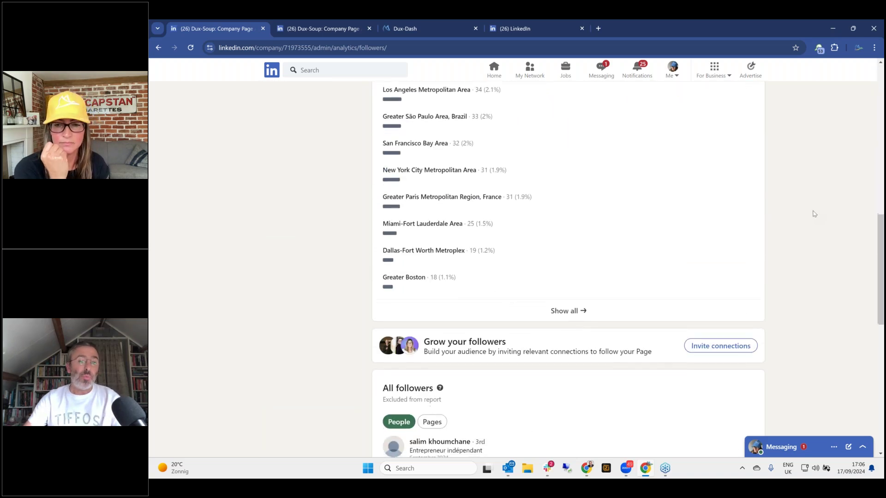
{"action": "scroll", "coordinate": [814, 215], "scroll_direction": "down", "scroll_amount": 3}
{"action": "scroll", "coordinate": [812, 213], "scroll_direction": "down", "scroll_amount": 3}
{"action": "scroll", "coordinate": [809, 205], "scroll_direction": "up", "scroll_amount": 3}
{"action": "scroll", "coordinate": [803, 198], "scroll_direction": "down", "scroll_amount": 7}
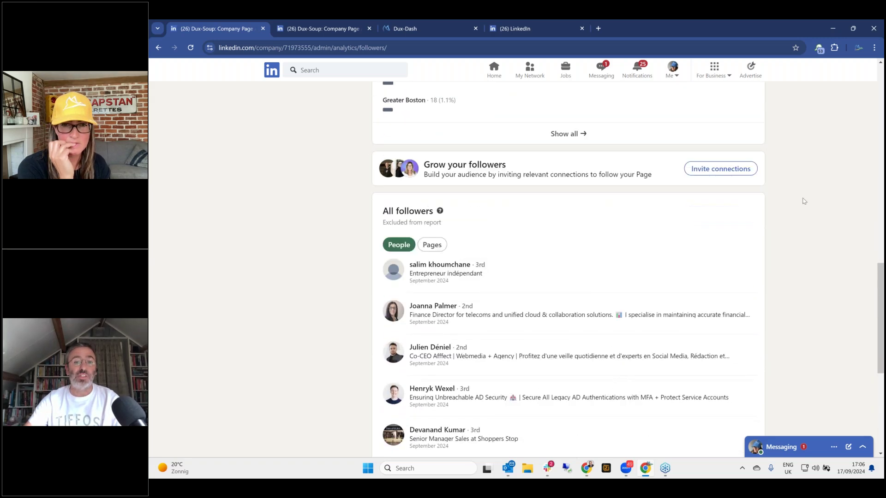
- View the full list of people following the page, then close it and return to the follower highlights
{"action": "left_click", "coordinate": [572, 398]}
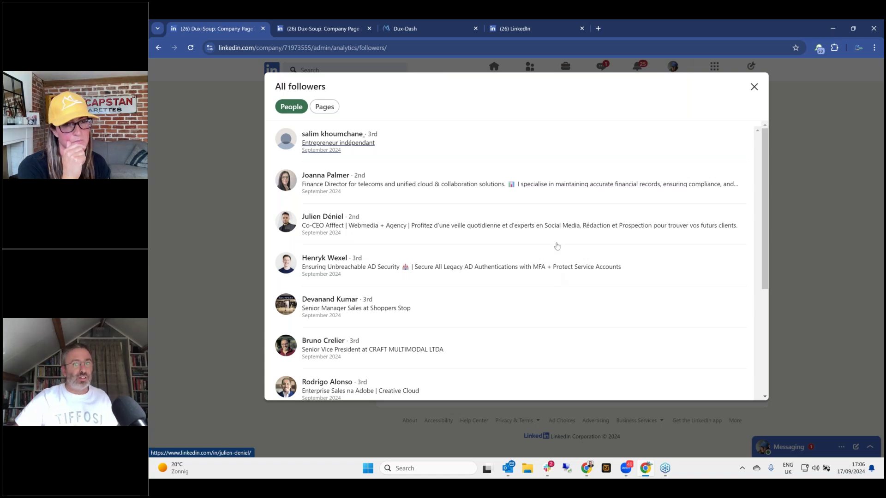
{"action": "left_click", "coordinate": [754, 87]}
{"action": "scroll", "coordinate": [802, 216], "scroll_direction": "up", "scroll_amount": 15}
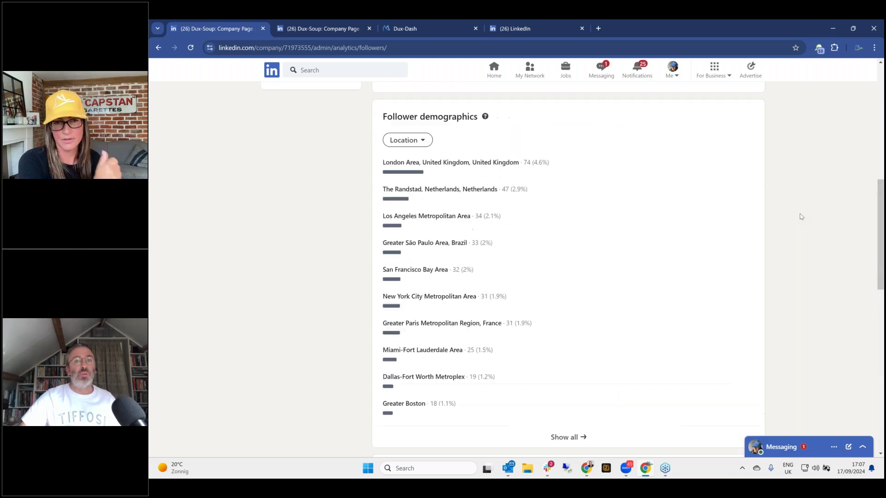
{"action": "scroll", "coordinate": [802, 216], "scroll_direction": "up", "scroll_amount": 10}
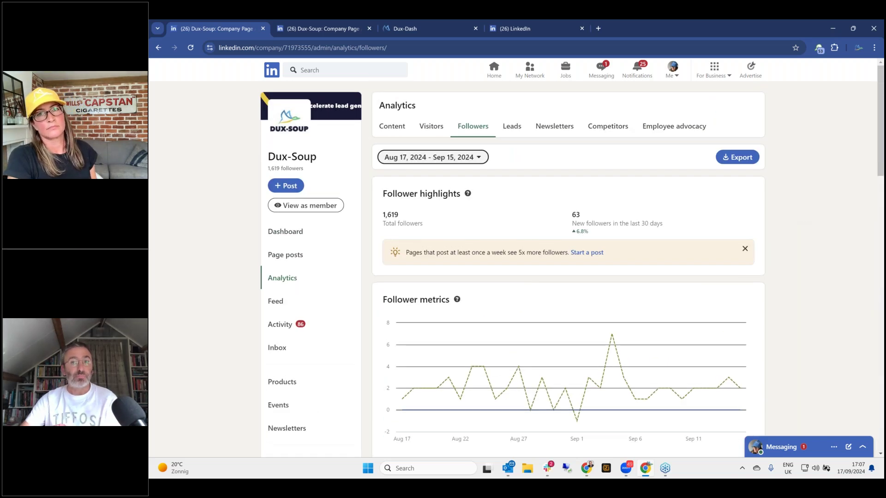
{"action": "left_click", "coordinate": [470, 129]}
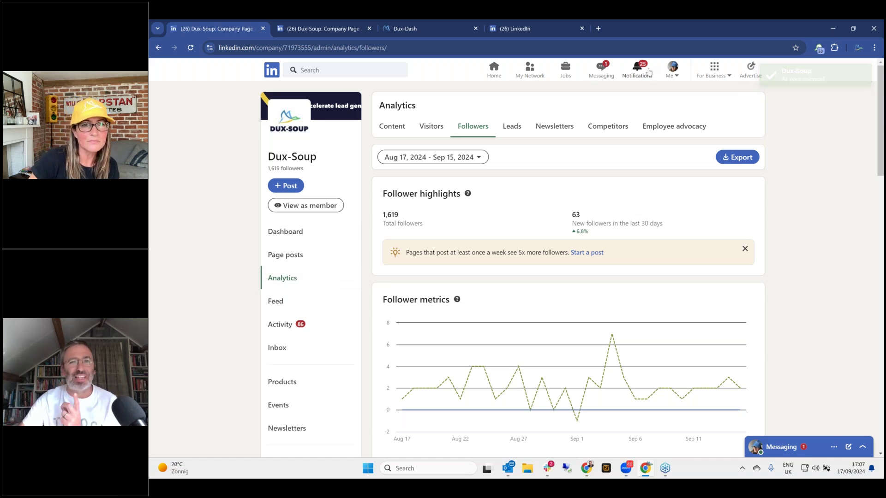
- Open the company page's dashboard and review its recommended actions, recent posts and performance tracking
{"action": "left_click", "coordinate": [391, 126]}
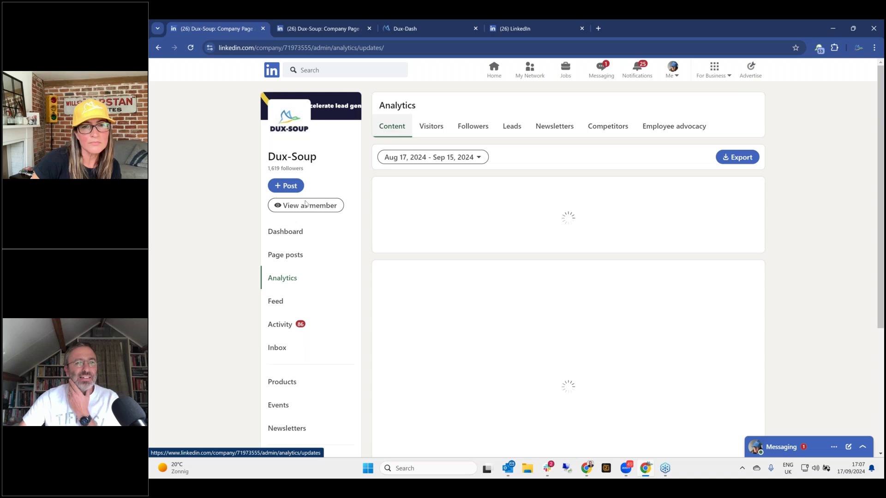
{"action": "left_click", "coordinate": [290, 238]}
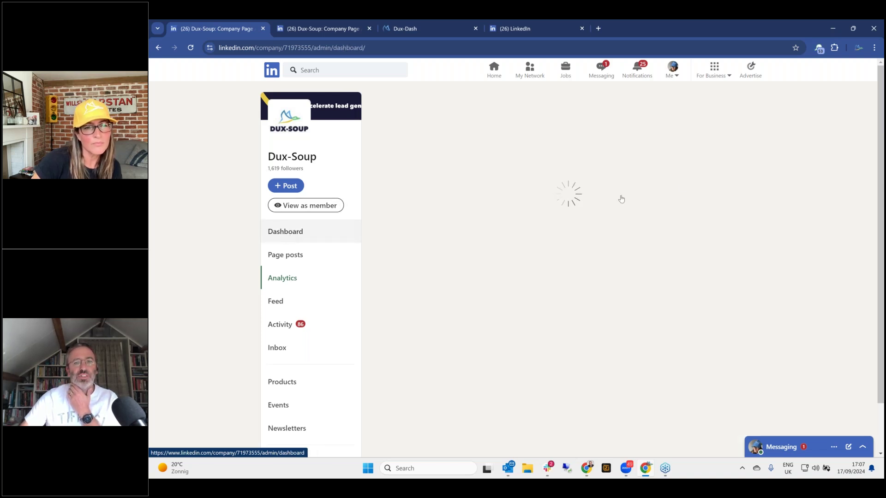
{"action": "scroll", "coordinate": [825, 184], "scroll_direction": "down", "scroll_amount": 7}
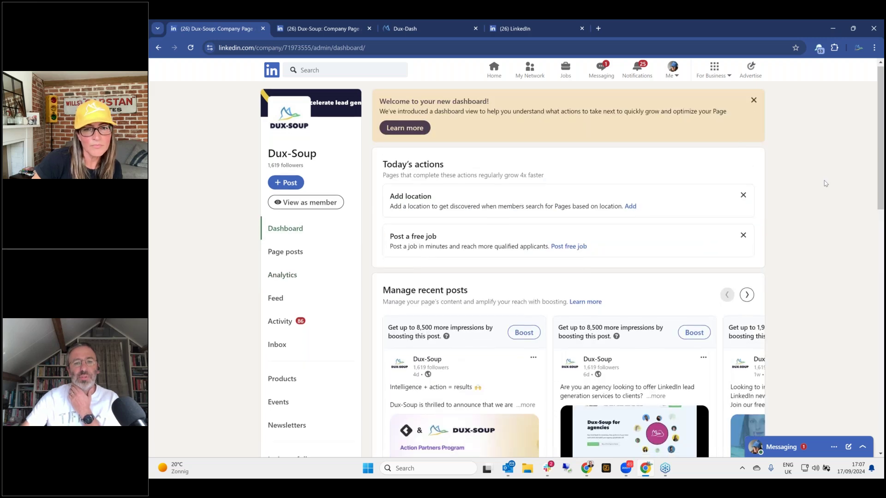
{"action": "scroll", "coordinate": [826, 183], "scroll_direction": "down", "scroll_amount": 6}
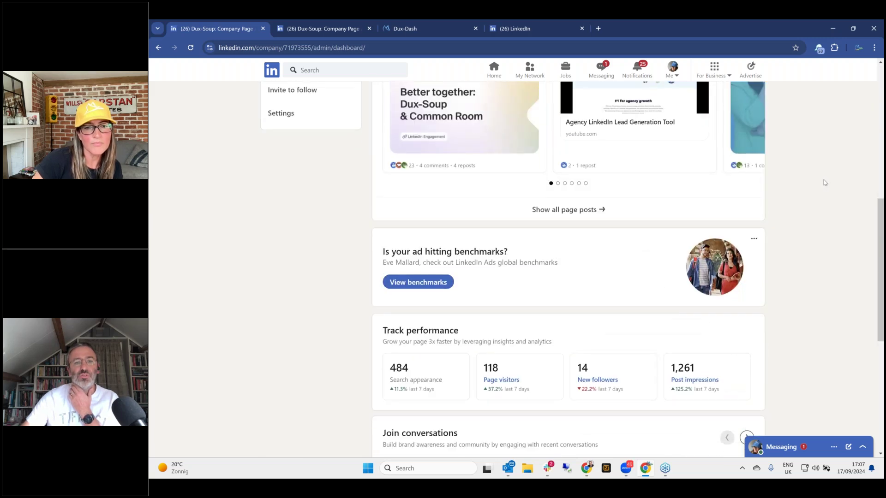
{"action": "scroll", "coordinate": [824, 182], "scroll_direction": "up", "scroll_amount": 14}
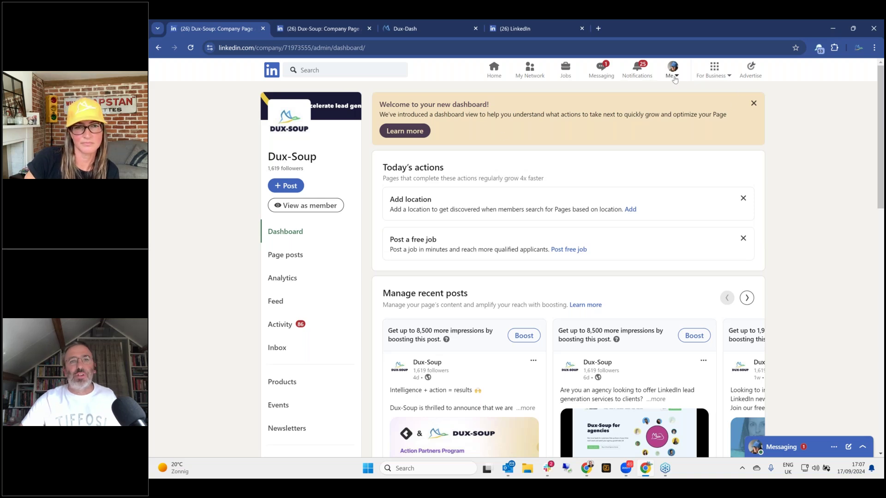
{"action": "left_click", "coordinate": [308, 28]}
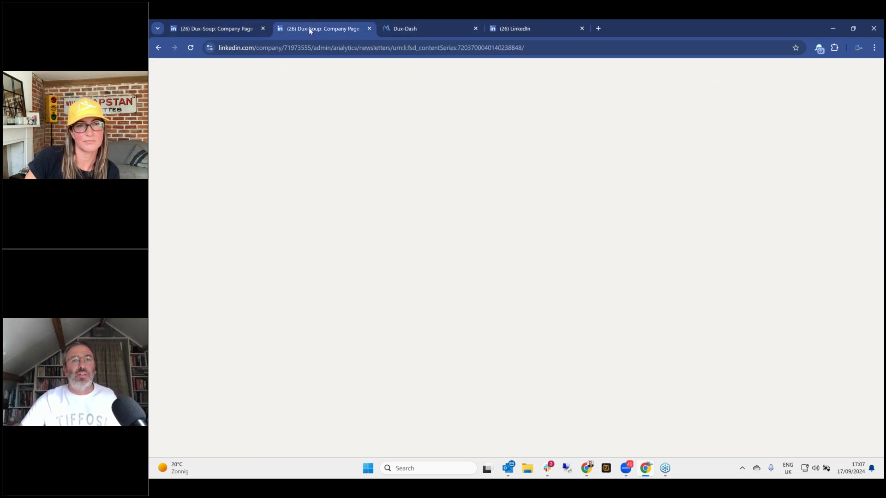
{"action": "left_click", "coordinate": [223, 30]}
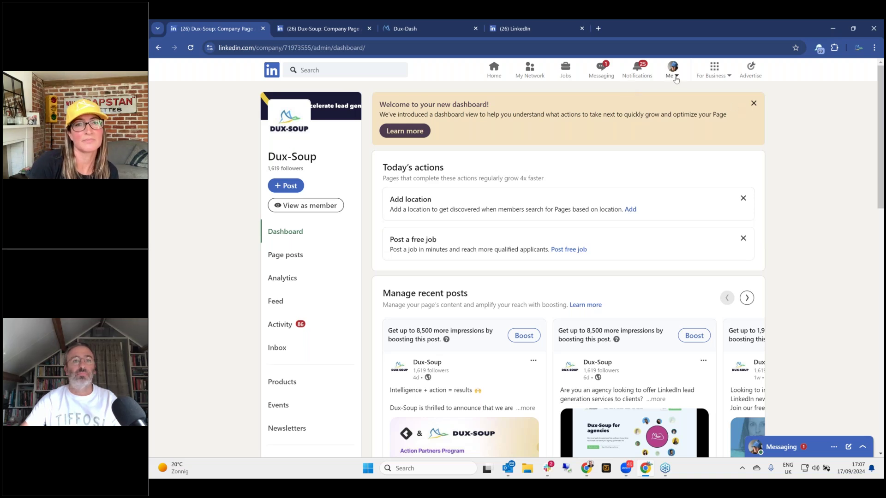
- View the Dux-Soup page as a member and check the additional options next to its Following status
{"action": "left_click", "coordinate": [306, 205]}
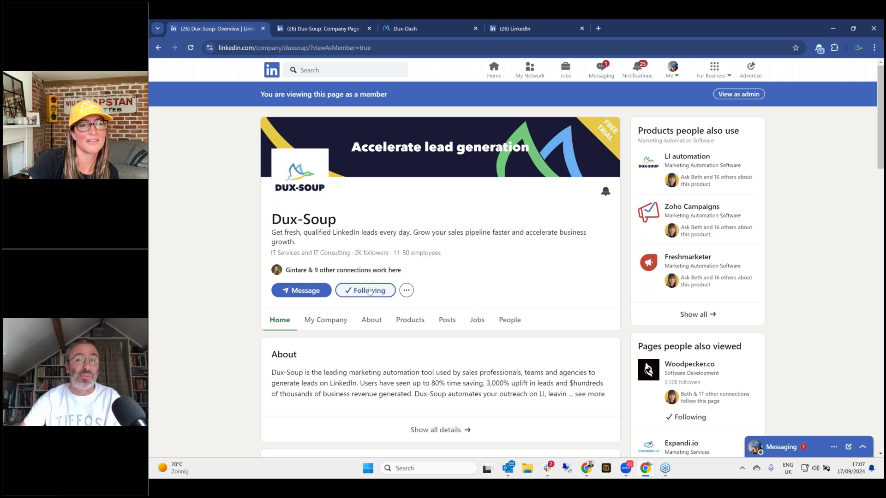
{"action": "left_click", "coordinate": [406, 291]}
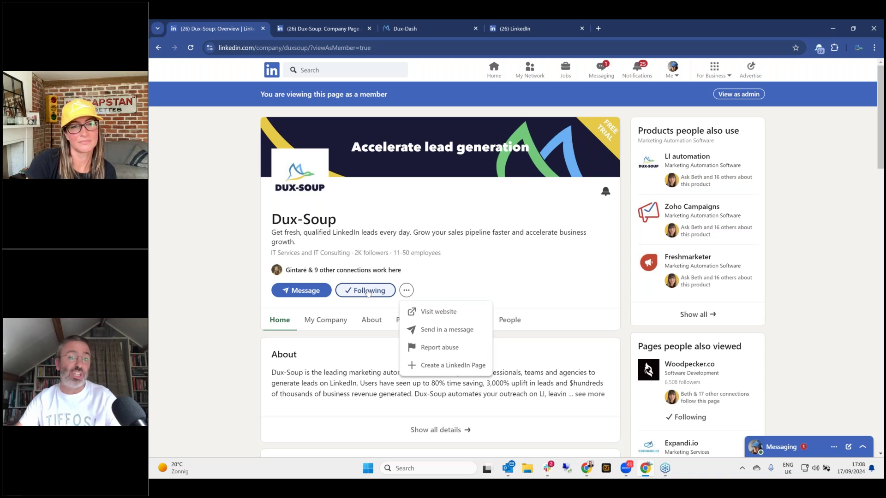
{"action": "left_click", "coordinate": [191, 286]}
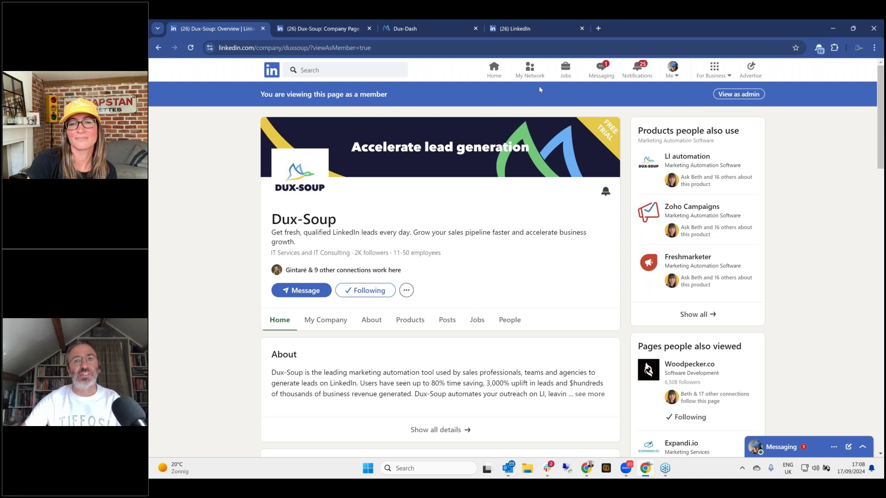
- Open the list of connections in the network section and search them with filters
{"action": "left_click", "coordinate": [531, 70]}
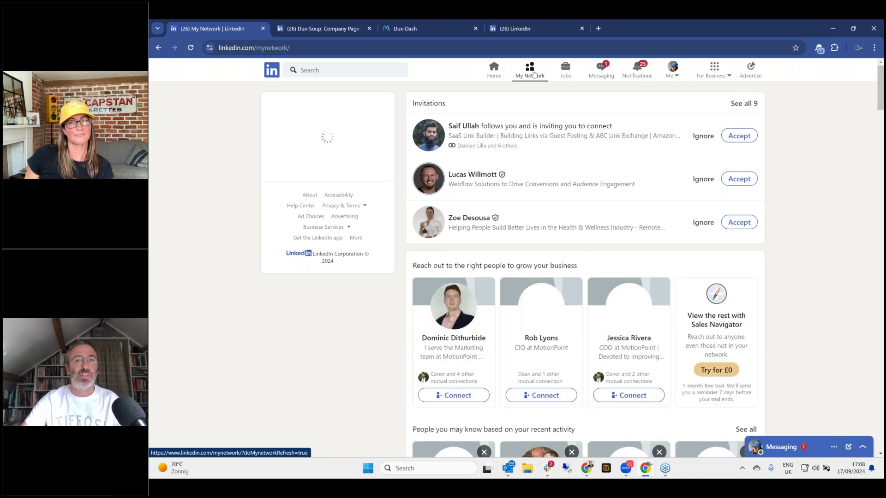
{"action": "left_click", "coordinate": [340, 121]}
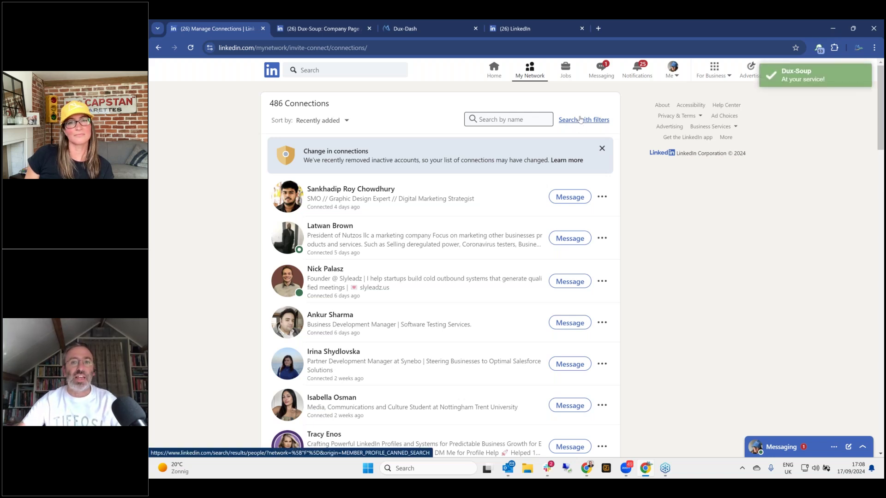
{"action": "left_click", "coordinate": [580, 124]}
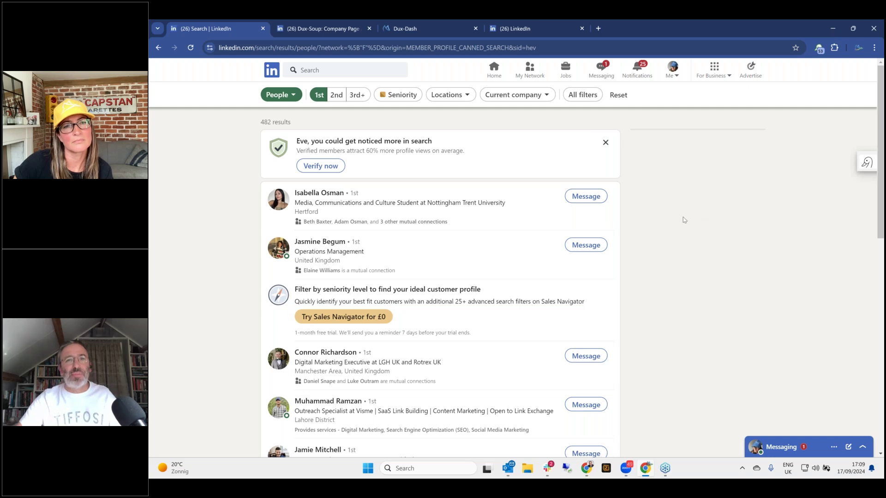
- Filter the 1st-degree connections by the locations United Kingdom and United States
{"action": "left_click", "coordinate": [447, 95]}
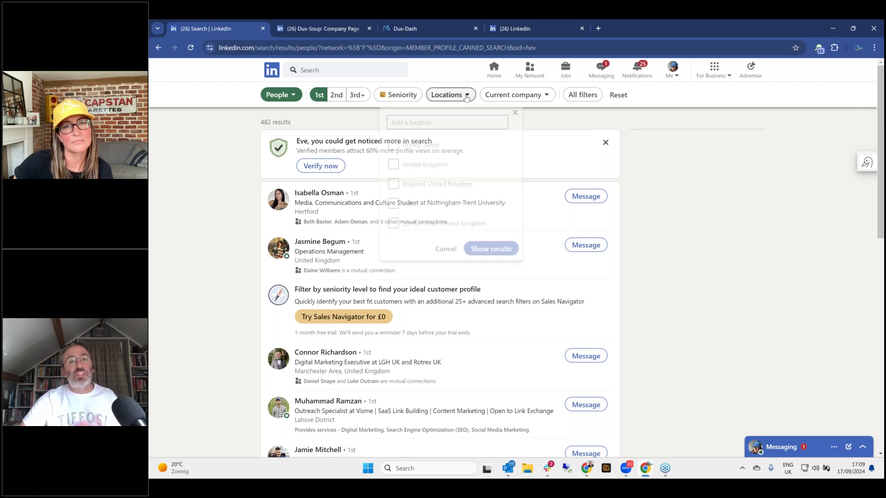
{"action": "left_click", "coordinate": [399, 167]}
{"action": "left_click", "coordinate": [497, 249]}
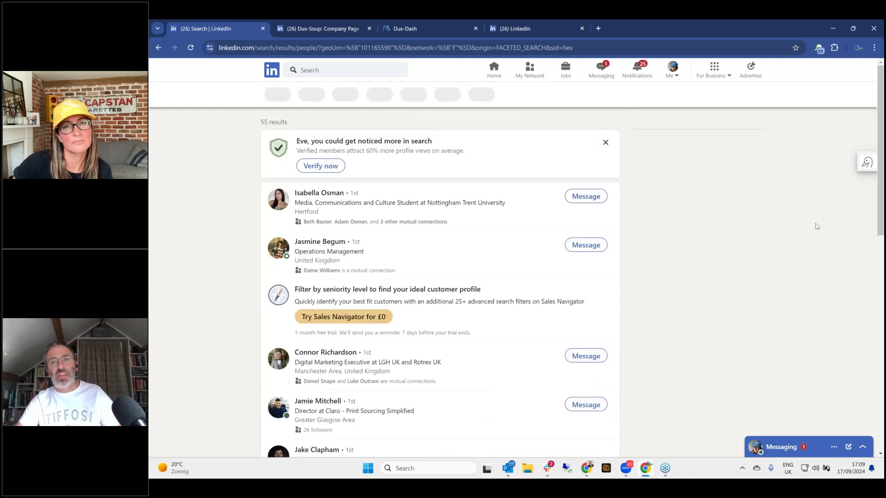
{"action": "left_click", "coordinate": [449, 95]}
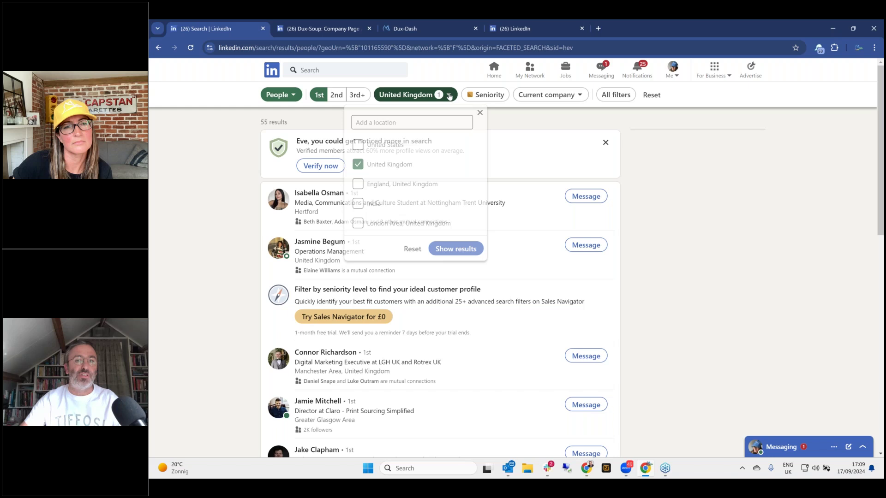
{"action": "left_click", "coordinate": [358, 145]}
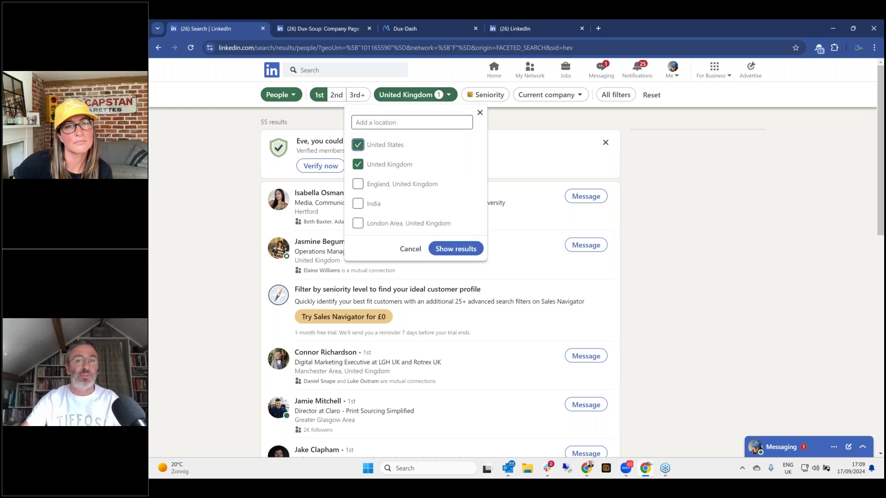
{"action": "left_click", "coordinate": [462, 252]}
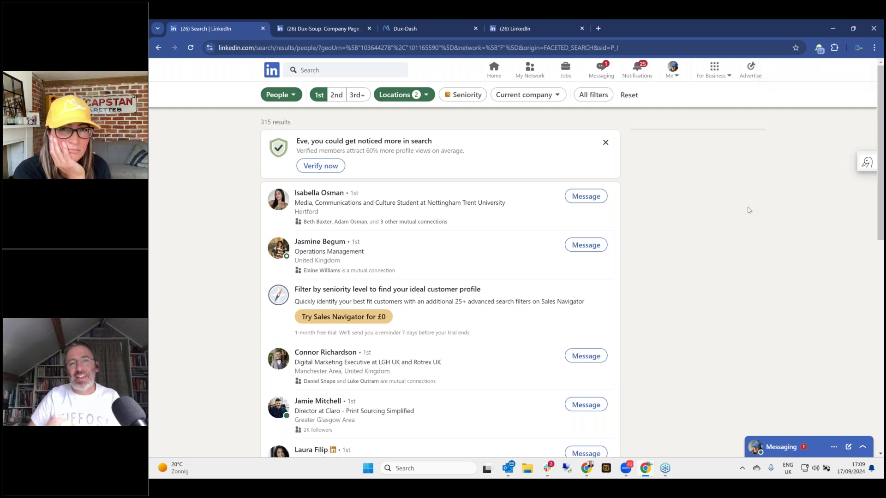
- Switch to the Dux-Soup dashboard through its browser extension and open Drip Campaigns
{"action": "left_click", "coordinate": [819, 49]}
{"action": "left_click", "coordinate": [757, 299]}
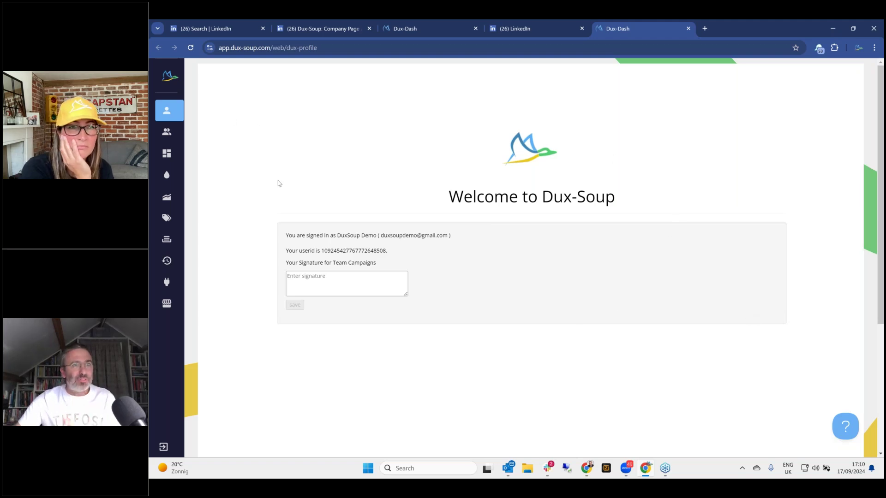
{"action": "mouse_move", "coordinate": [200, 179]}
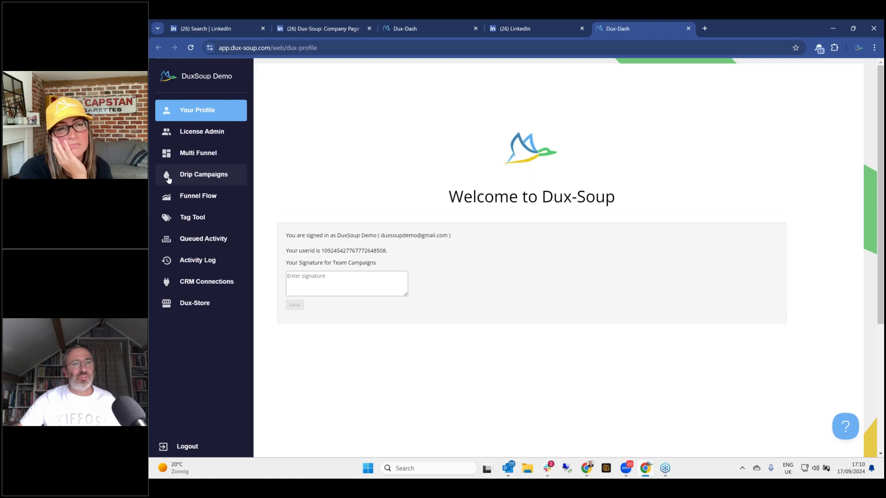
{"action": "left_click", "coordinate": [209, 174]}
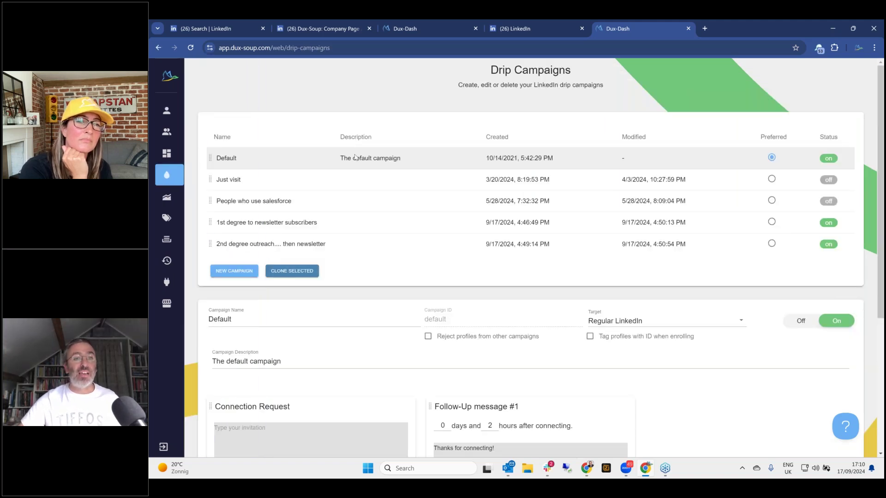
- Create a new drip campaign named "1st degree - follower invite"
{"action": "left_click", "coordinate": [240, 271]}
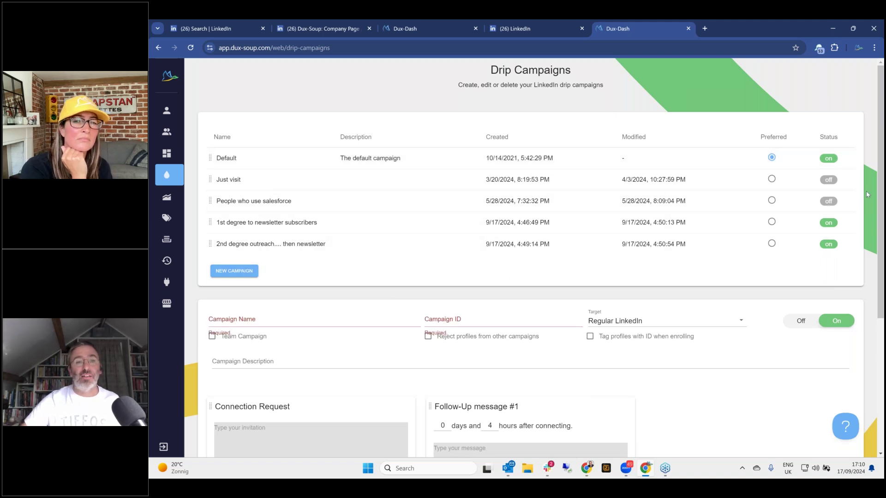
{"action": "scroll", "coordinate": [867, 194], "scroll_direction": "down", "scroll_amount": 4}
{"action": "left_click", "coordinate": [265, 141]}
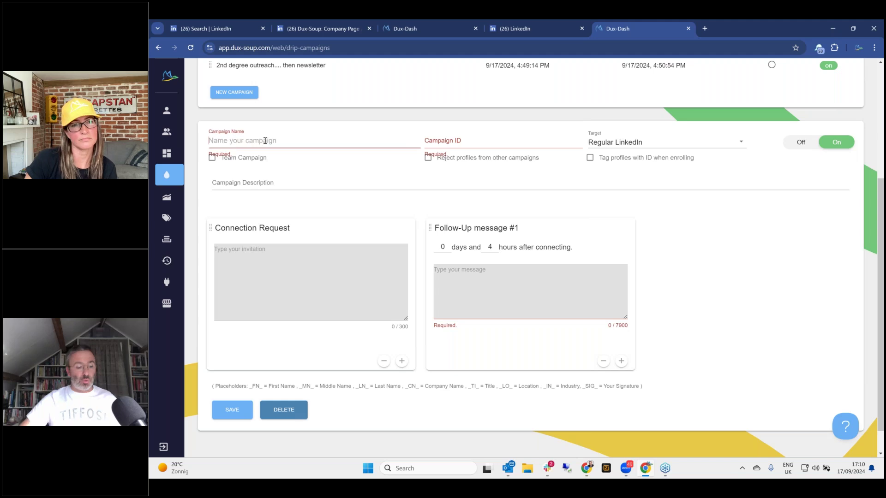
{"action": "type", "text": "1st degree"}
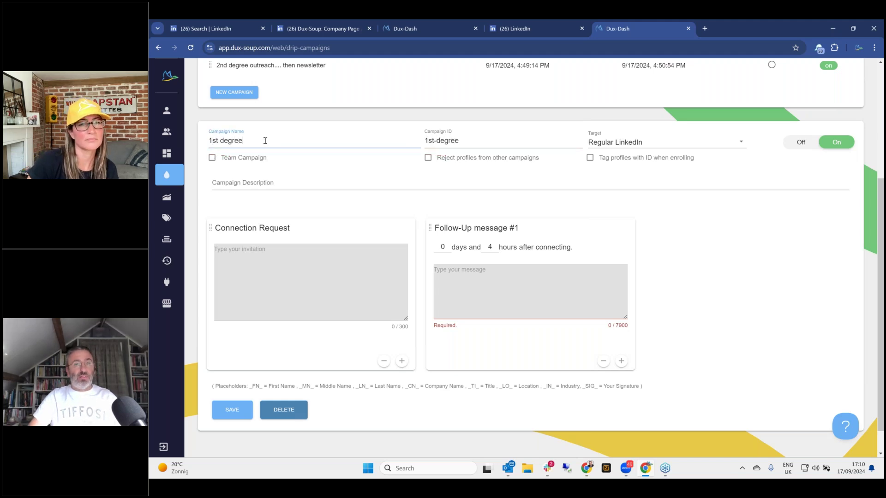
{"action": "type", "text": " - follo"}
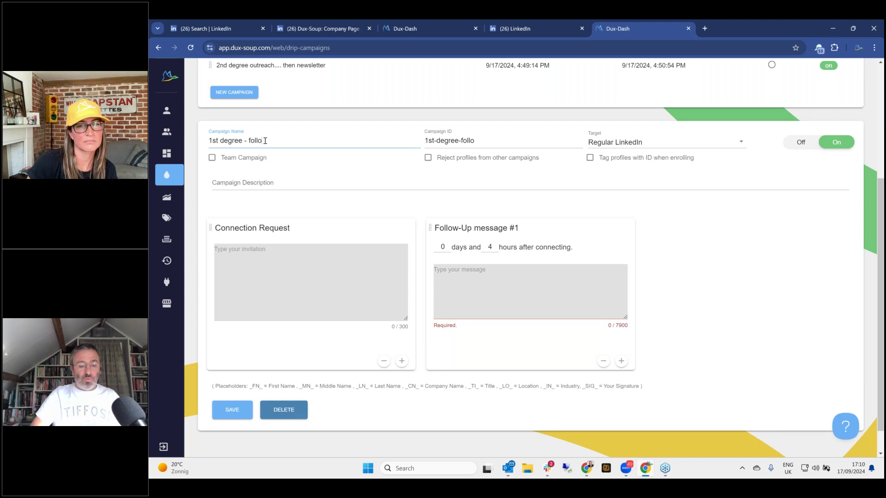
{"action": "type", "text": "wer invite"}
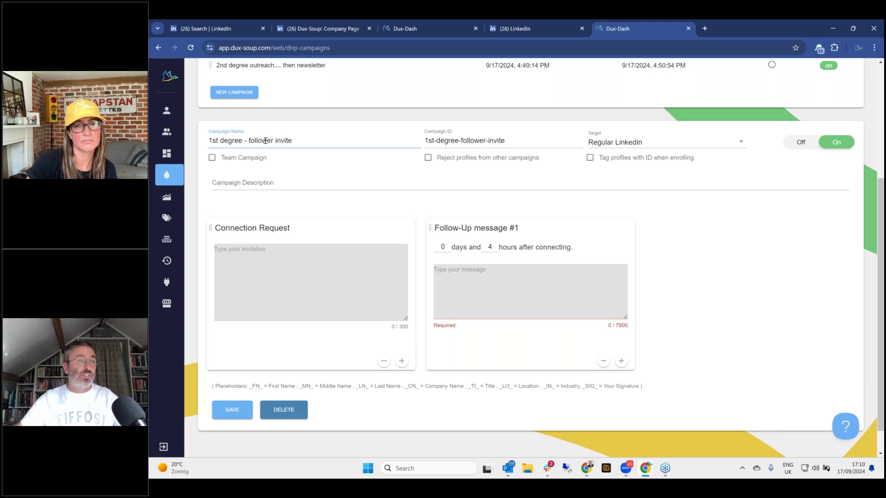
- Check which LinkedIn versions are available as the campaign's target and keep Regular LinkedIn
{"action": "left_click", "coordinate": [723, 181]}
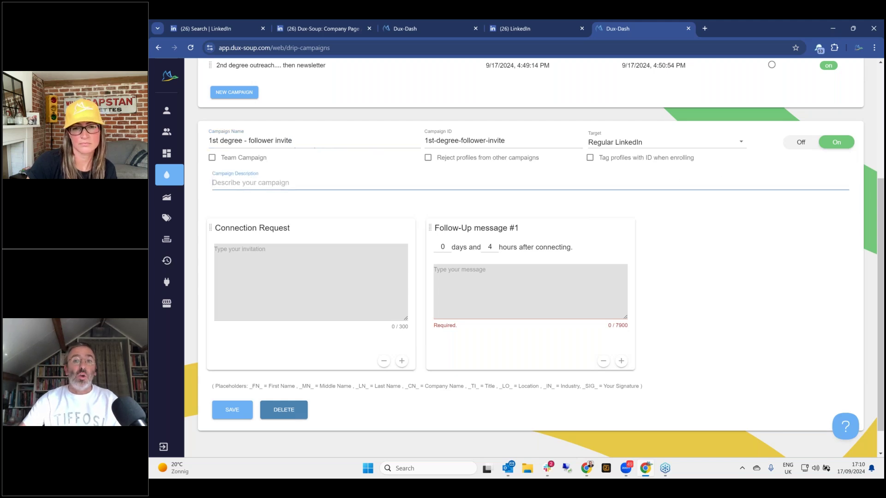
{"action": "left_click", "coordinate": [709, 143]}
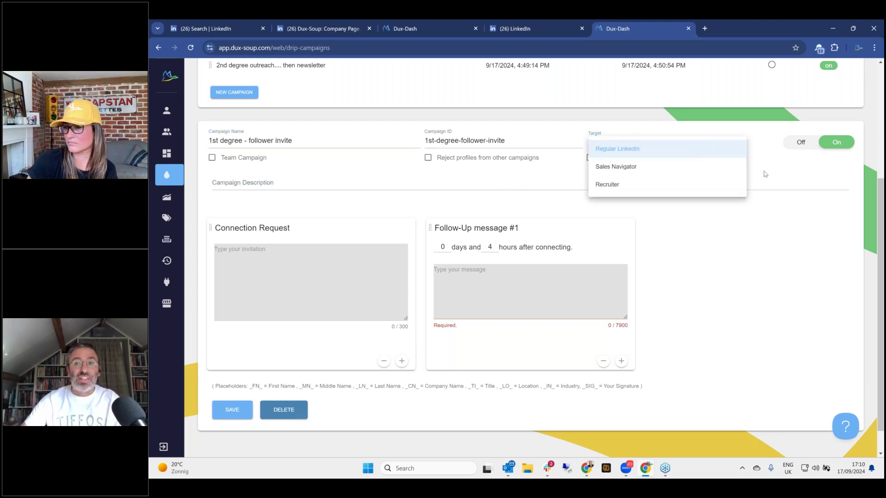
{"action": "left_click", "coordinate": [765, 174]}
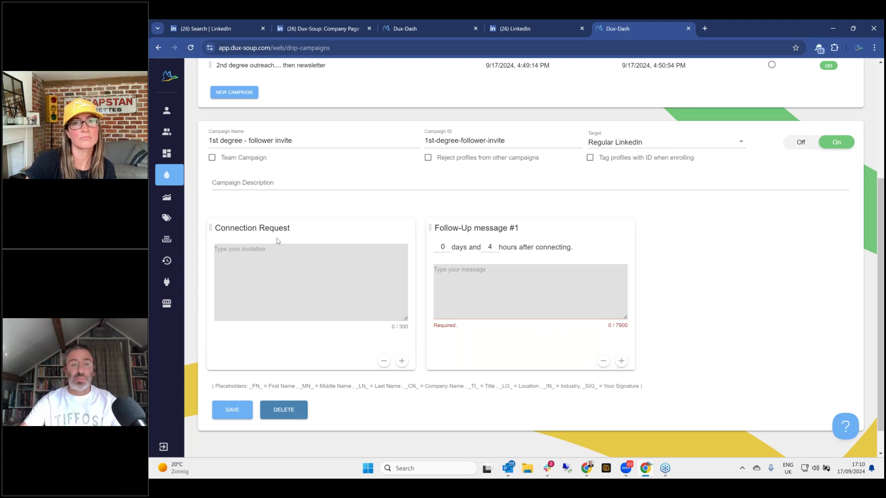
- Remove the Connection Request step from the "1st degree - follower invite" campaign
{"action": "left_click_drag", "start_coordinate": [291, 139], "coordinate": [206, 141]}
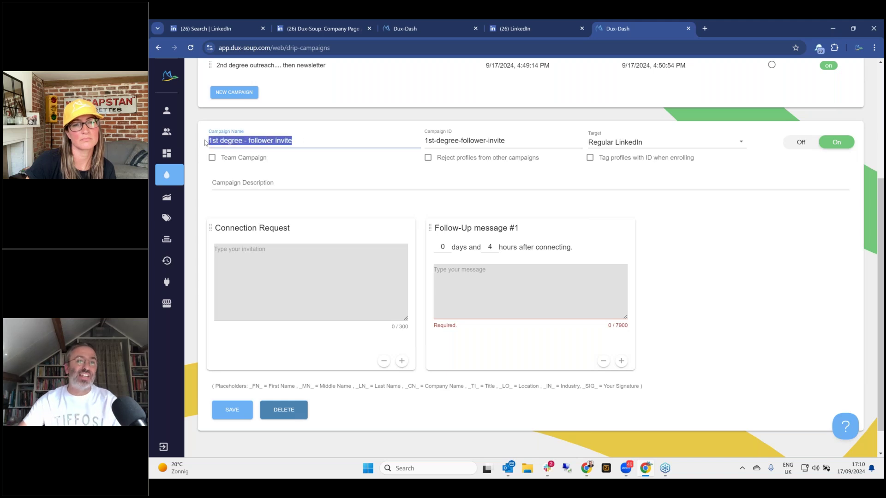
{"action": "left_click", "coordinate": [328, 199]}
{"action": "left_click", "coordinate": [384, 361]}
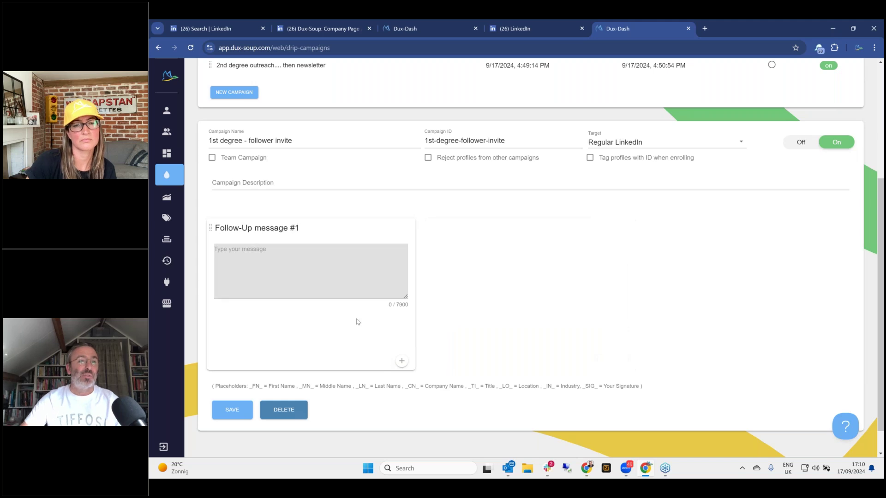
- Begin the campaign's first follow-up message with the greeting "Hey _FN_", using the first-name placeholder
{"action": "left_click", "coordinate": [254, 255]}
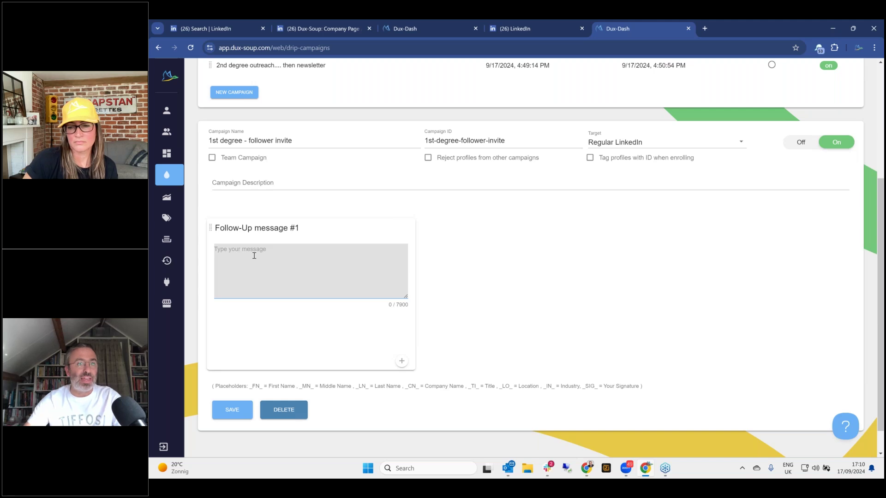
{"action": "type", "text": "Hey "}
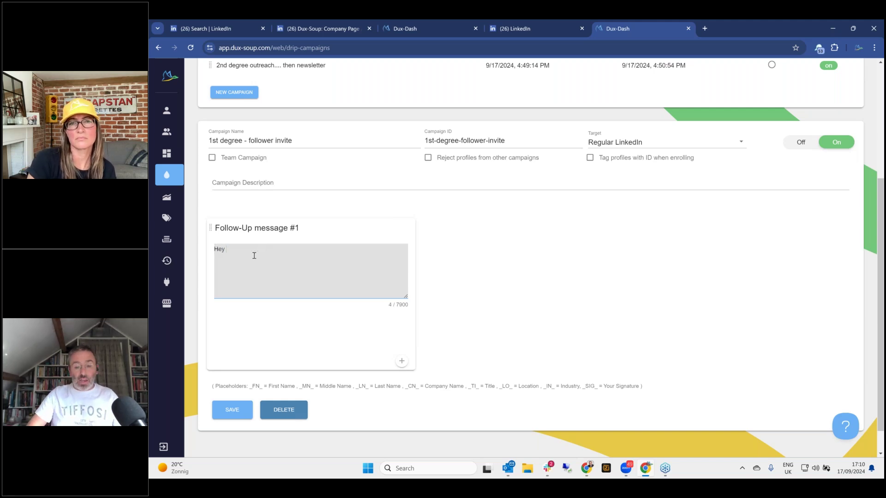
{"action": "type", "text": "_FN_"}
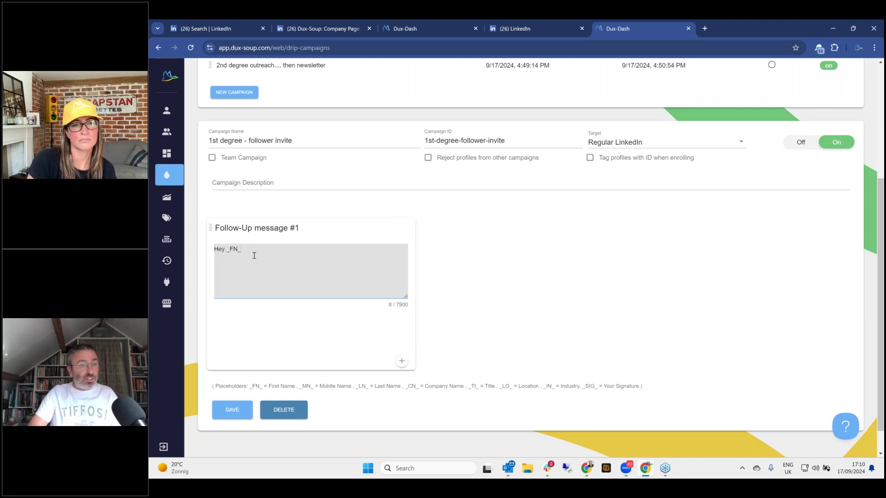
{"action": "left_click_drag", "start_coordinate": [231, 386], "coordinate": [402, 387]}
{"action": "left_click", "coordinate": [284, 252]}
- Complete the follow-up message with "It would be great if you could follow our page........" on a new line and save the campaign
{"action": "type", "text": ", It would"}
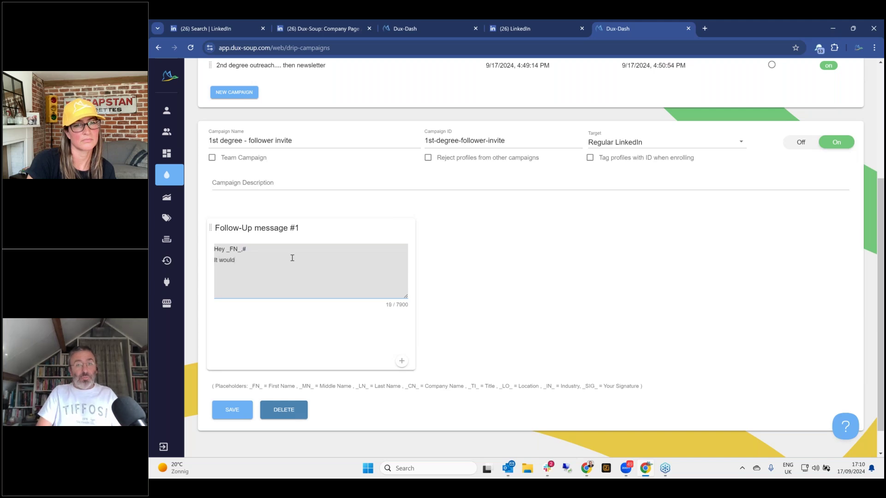
{"action": "type", "text": " be great if"}
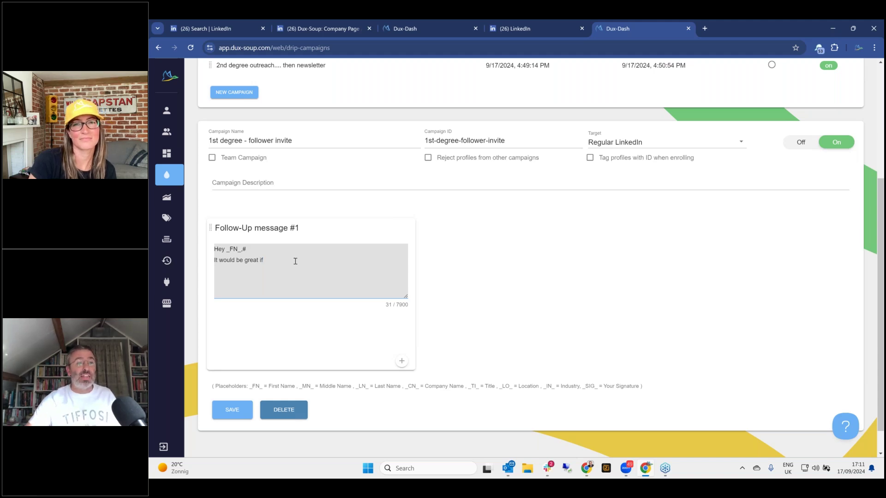
{"action": "type", "text": "you could foll"}
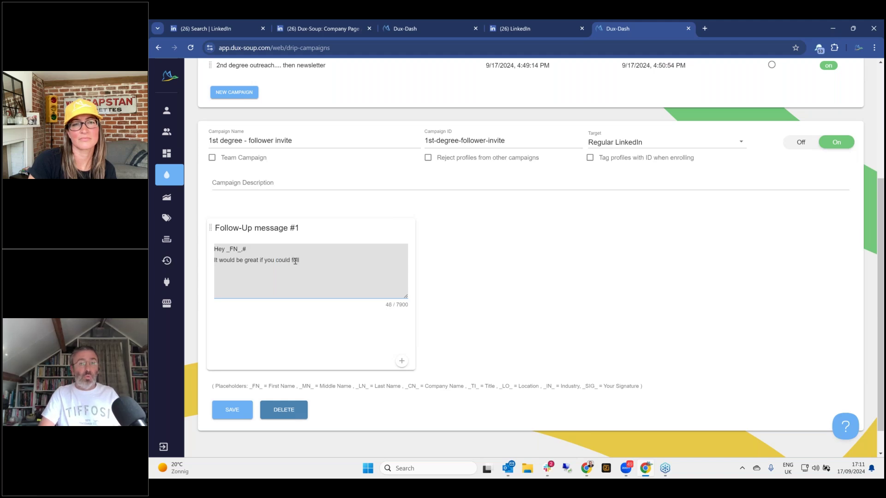
{"action": "type", "text": "ow outr"}
{"action": "key", "text": "BackSpace"}
{"action": "key", "text": "BackSpace"}
{"action": "key", "text": "BackSpace"}
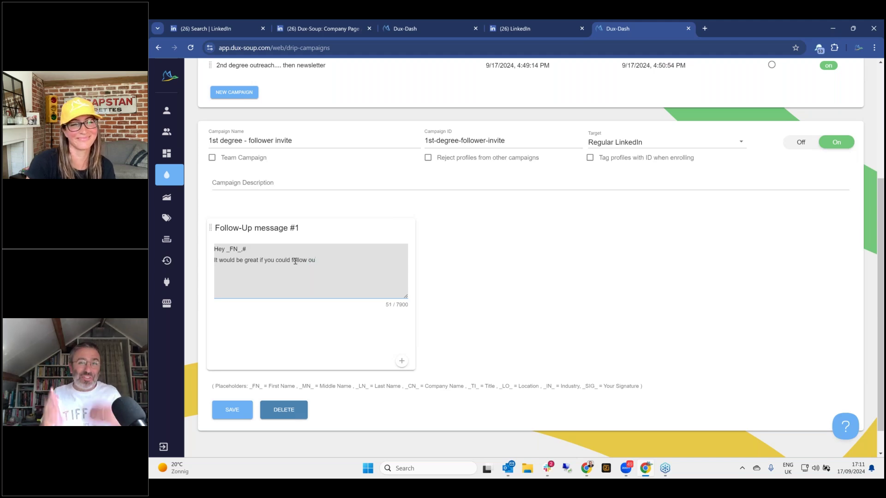
{"action": "type", "text": "r page..."}
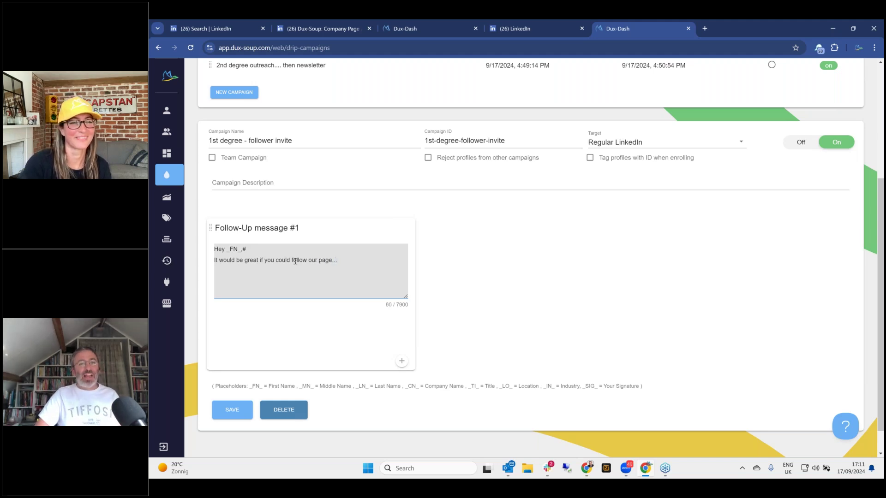
{"action": "type", "text": "....."}
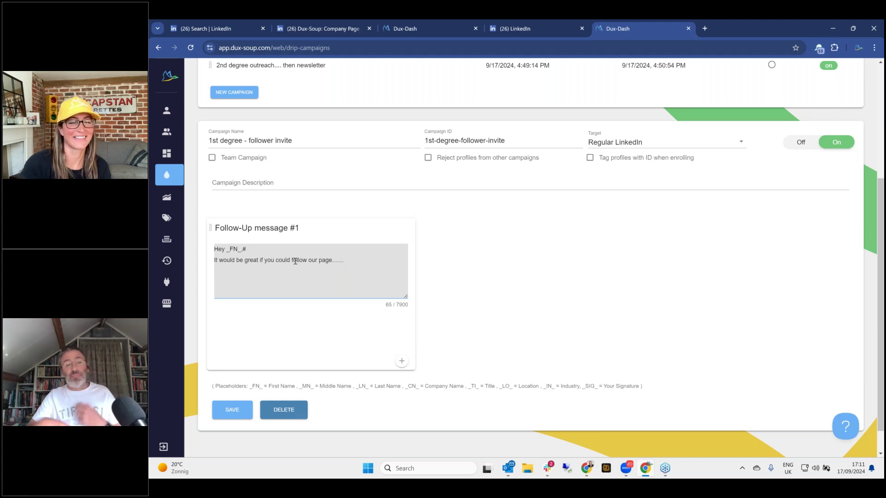
{"action": "left_click", "coordinate": [228, 411]}
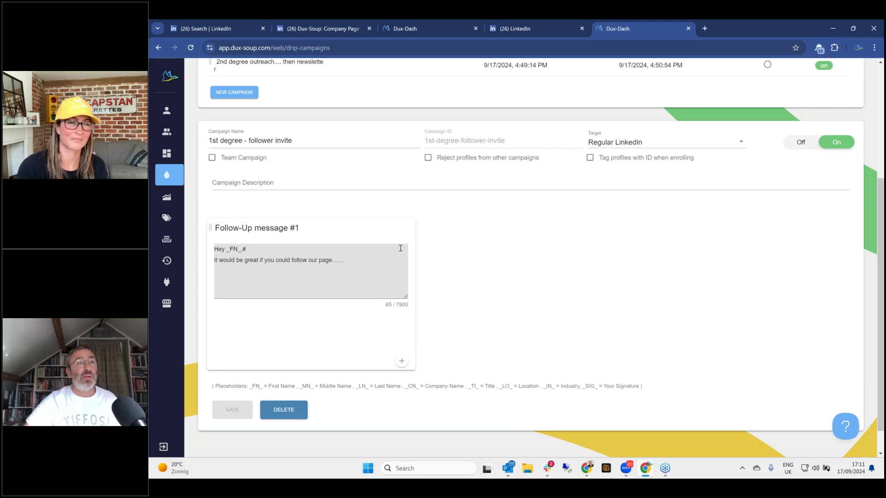
- Return to the LinkedIn people search results for the filtered 1st-degree connections
{"action": "left_click", "coordinate": [515, 29]}
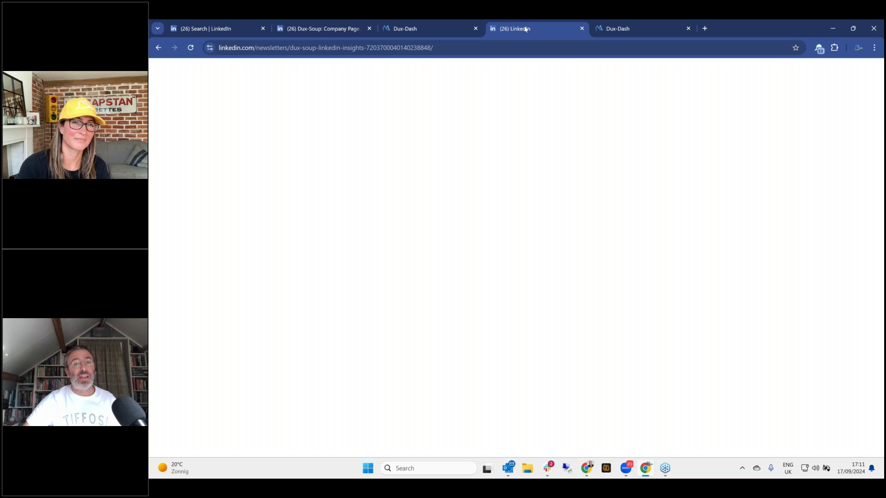
{"action": "left_click", "coordinate": [328, 29]}
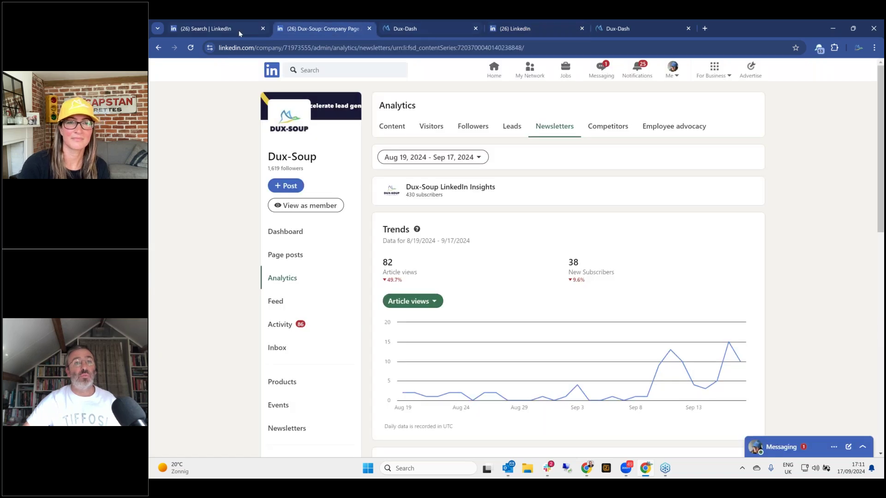
{"action": "left_click", "coordinate": [220, 31]}
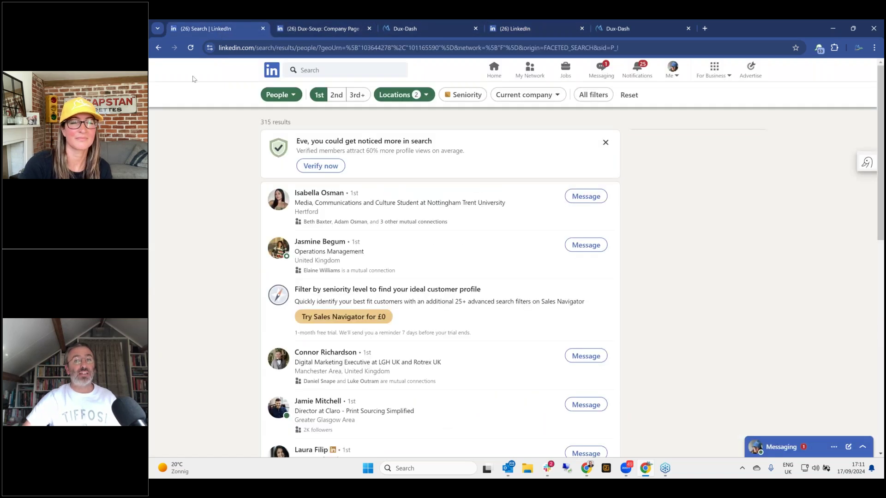
- Try to enroll a maximum of 315 profiles from the search results into the "1st degree - follower invite" campaign with Dux-Soup
{"action": "left_click", "coordinate": [819, 48]}
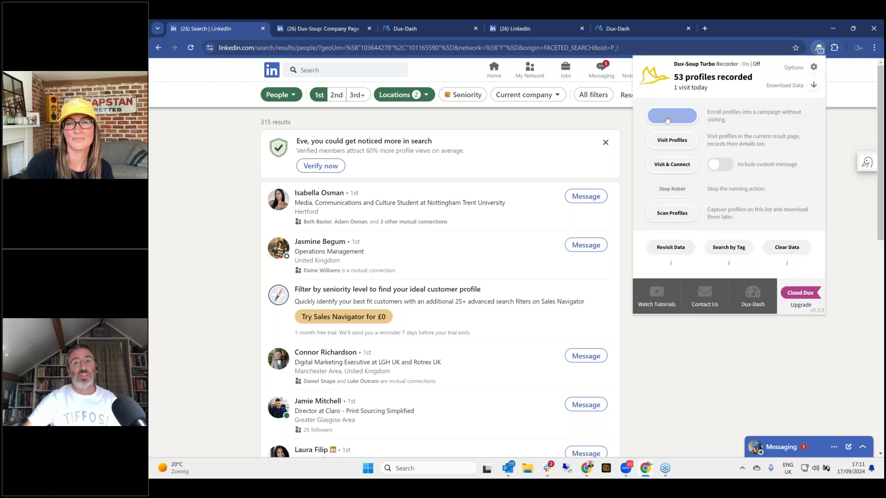
{"action": "left_click", "coordinate": [667, 117]}
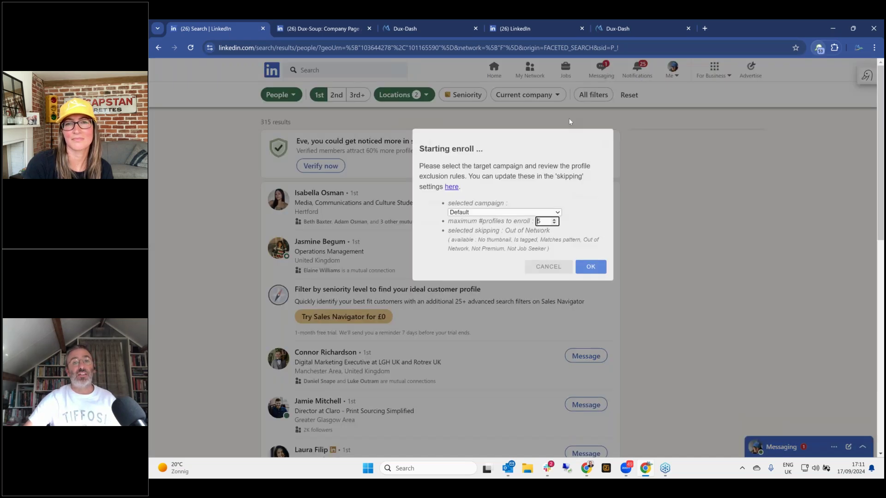
{"action": "left_click", "coordinate": [480, 212]}
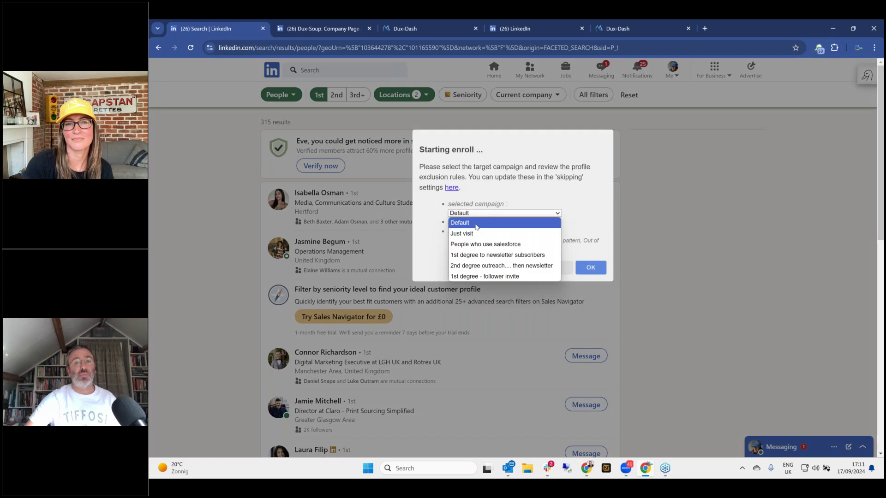
{"action": "left_click", "coordinate": [489, 276]}
{"action": "left_click_drag", "start_coordinate": [543, 226], "coordinate": [528, 222]}
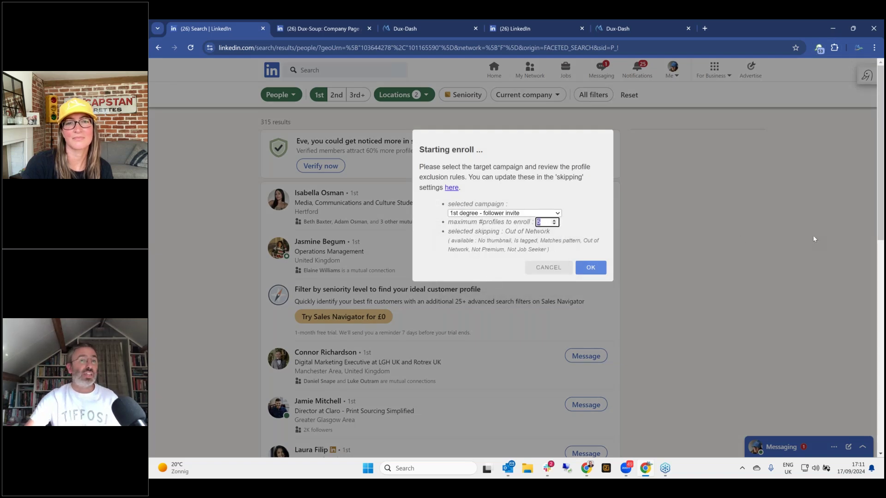
{"action": "type", "text": "315"}
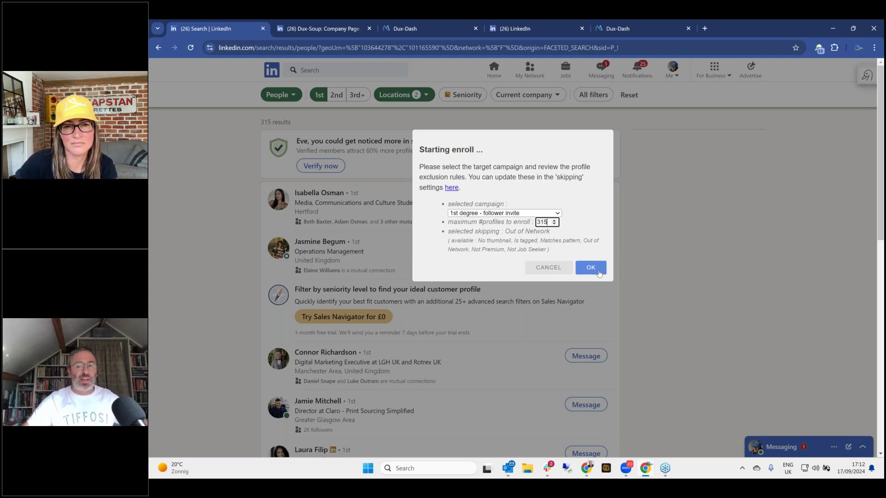
{"action": "left_click", "coordinate": [548, 267]}
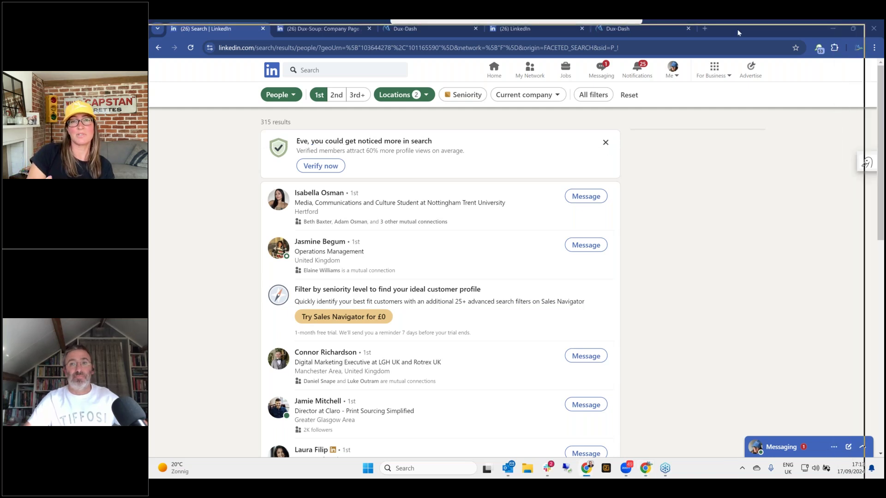
- Switch to the slide presentation and start it in full screen
{"action": "key", "text": "alt+Tab"}
{"action": "key", "text": "ctrl+F5"}
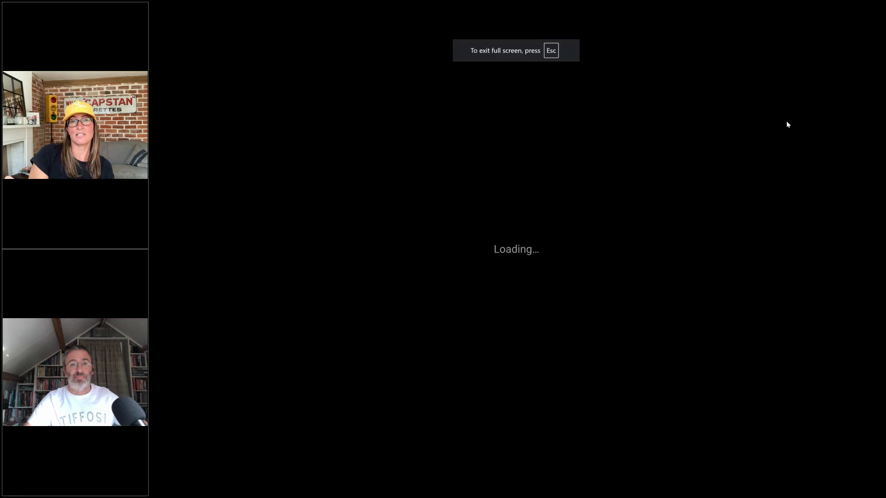
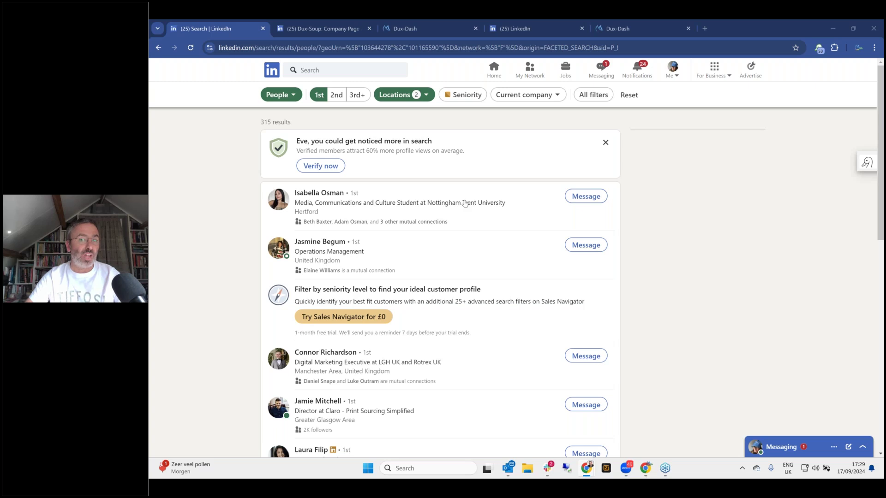
- Review the Dux-Soup company page's newsletter analytics, including article totals, subscriber demographics and new subscribers
{"action": "left_click", "coordinate": [324, 30]}
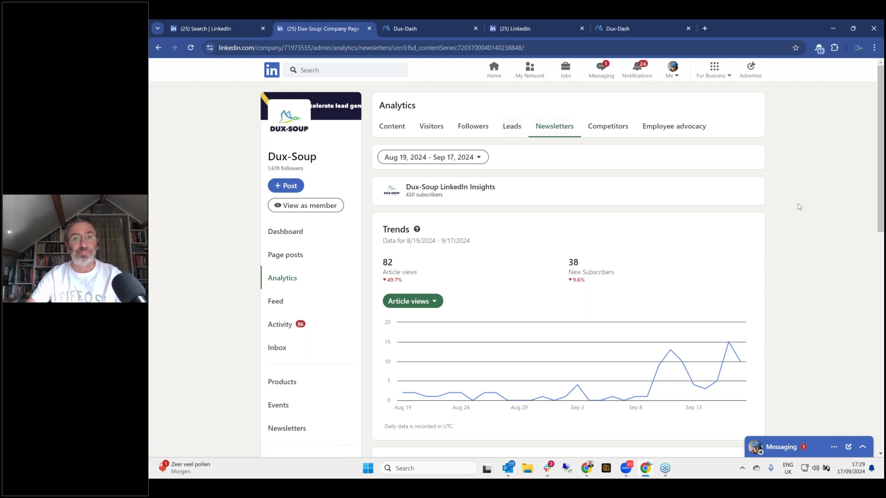
{"action": "scroll", "coordinate": [798, 205], "scroll_direction": "down", "scroll_amount": 2}
{"action": "scroll", "coordinate": [796, 204], "scroll_direction": "down", "scroll_amount": 7}
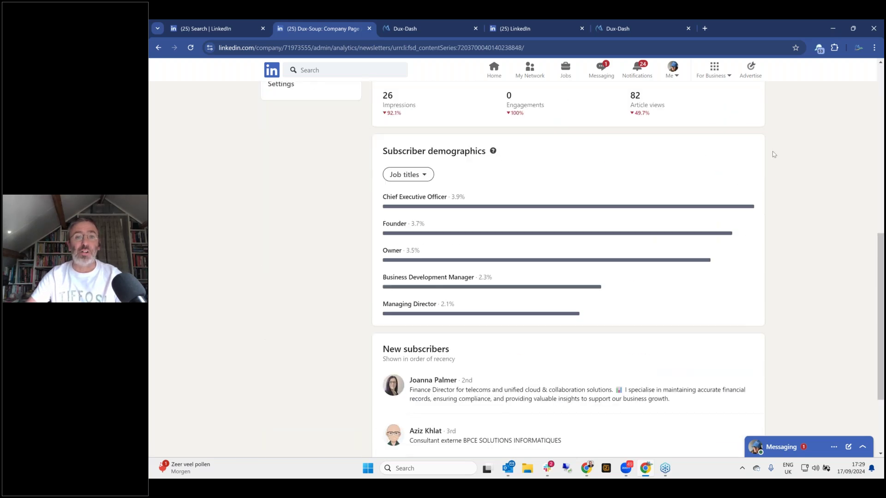
{"action": "scroll", "coordinate": [774, 154], "scroll_direction": "up", "scroll_amount": 2}
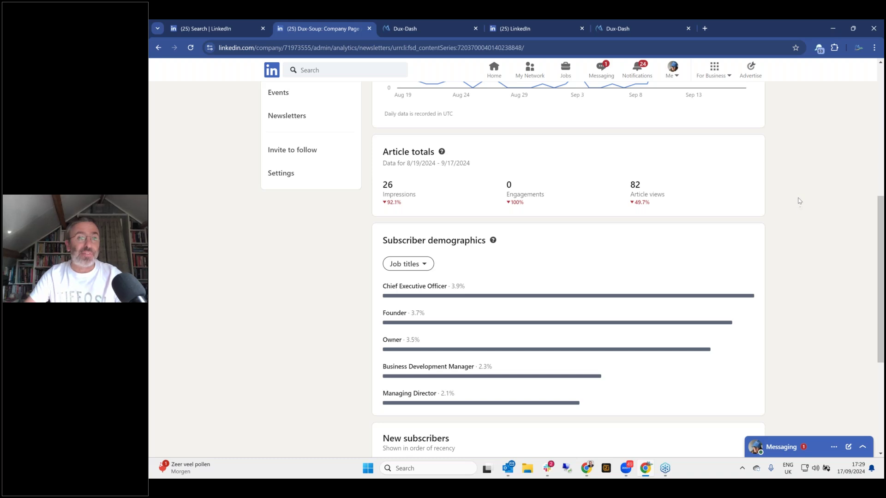
{"action": "scroll", "coordinate": [797, 195], "scroll_direction": "up", "scroll_amount": 5}
{"action": "scroll", "coordinate": [797, 194], "scroll_direction": "down", "scroll_amount": 10}
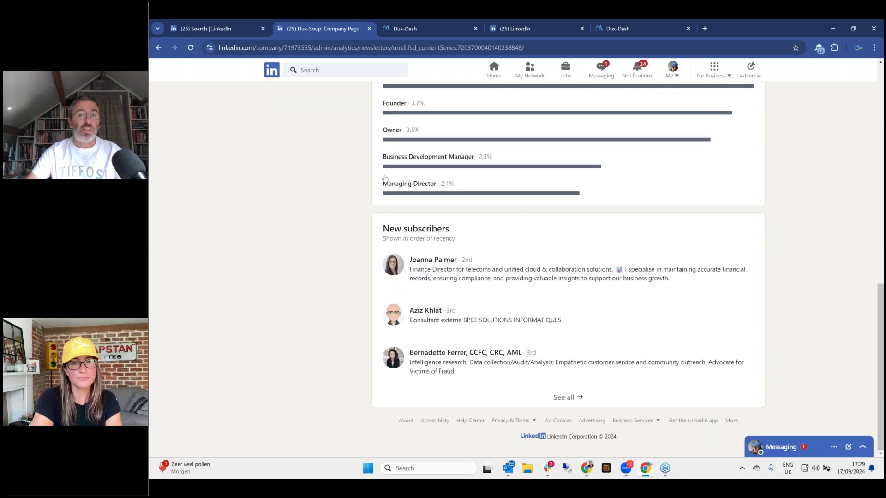
- Open the full list of newsletter subscribers and look through the profiles in it
{"action": "left_click", "coordinate": [571, 400]}
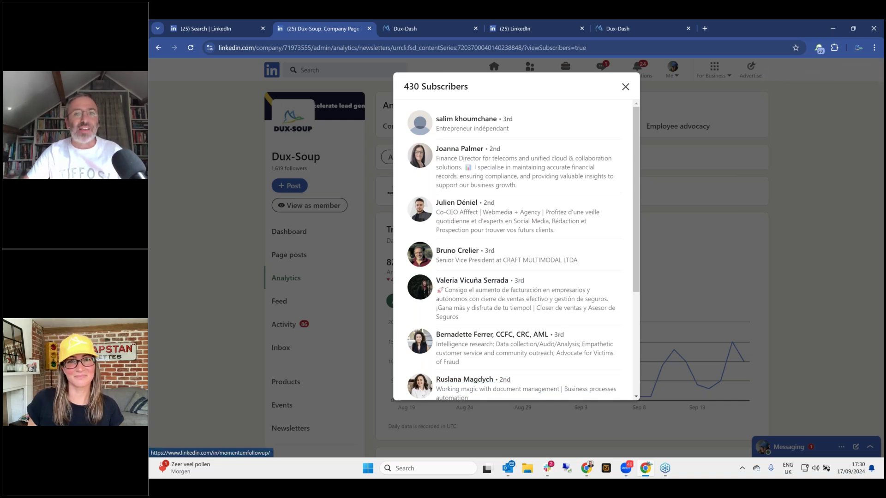
{"action": "scroll", "coordinate": [603, 164], "scroll_direction": "down", "scroll_amount": 5}
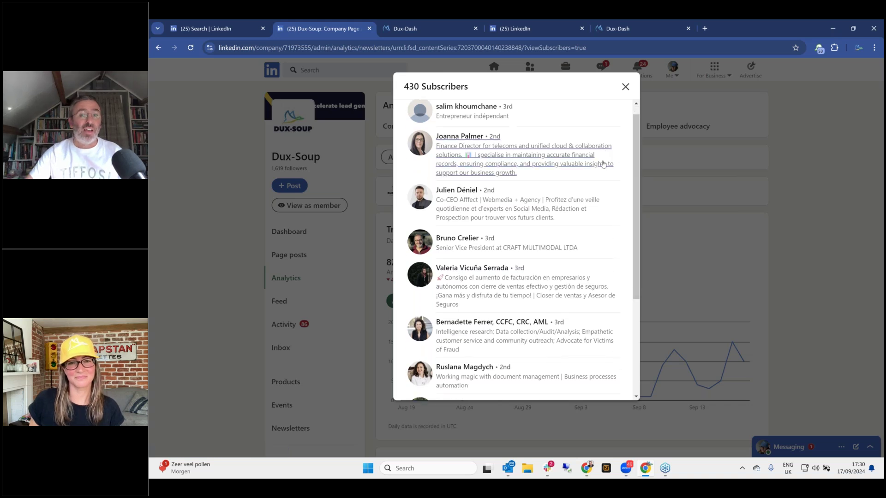
{"action": "scroll", "coordinate": [602, 166], "scroll_direction": "up", "scroll_amount": 5}
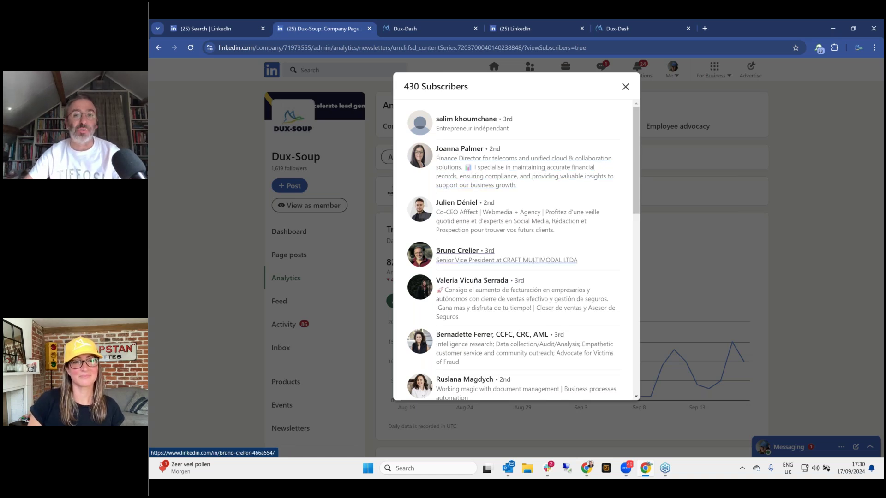
{"action": "scroll", "coordinate": [600, 167], "scroll_direction": "down", "scroll_amount": 3}
{"action": "scroll", "coordinate": [515, 249], "scroll_direction": "down", "scroll_amount": 9}
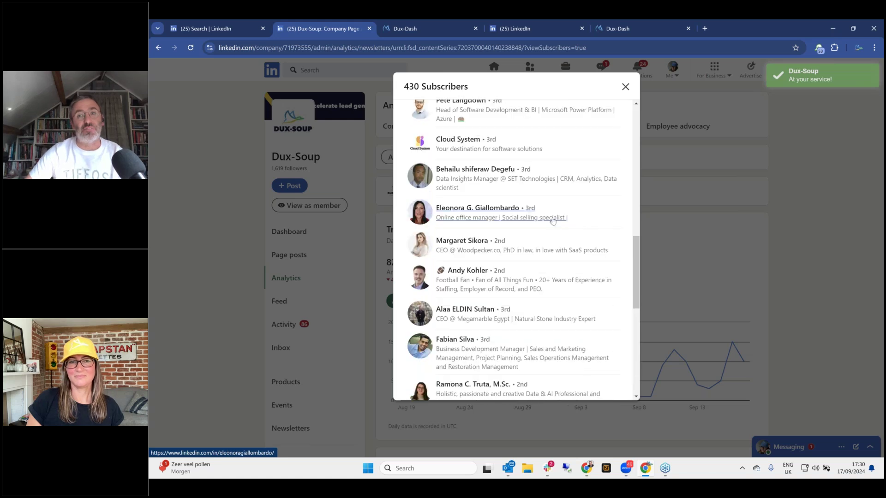
{"action": "scroll", "coordinate": [515, 249], "scroll_direction": "up", "scroll_amount": 7}
{"action": "scroll", "coordinate": [552, 206], "scroll_direction": "up", "scroll_amount": 4}
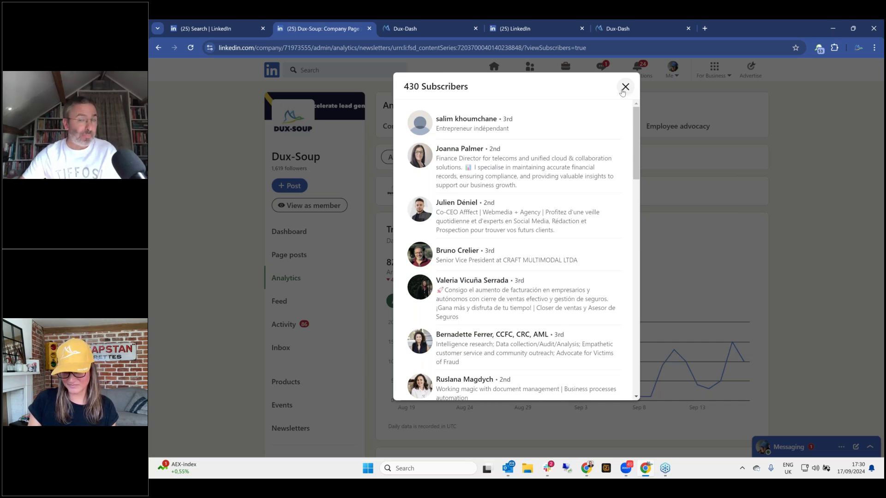
- Check the Dux-Soup actions available for the newsletter subscriber list, and close the list
{"action": "left_click", "coordinate": [820, 49]}
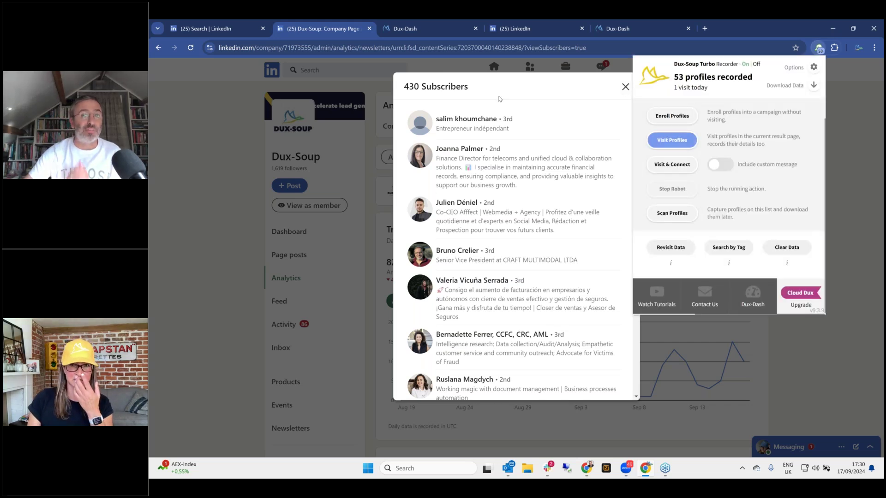
{"action": "left_click", "coordinate": [324, 31]}
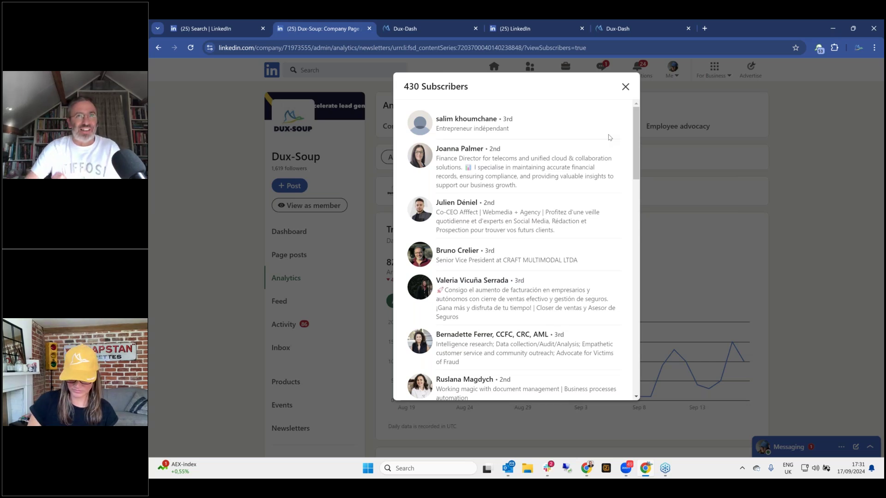
{"action": "left_click", "coordinate": [625, 88]}
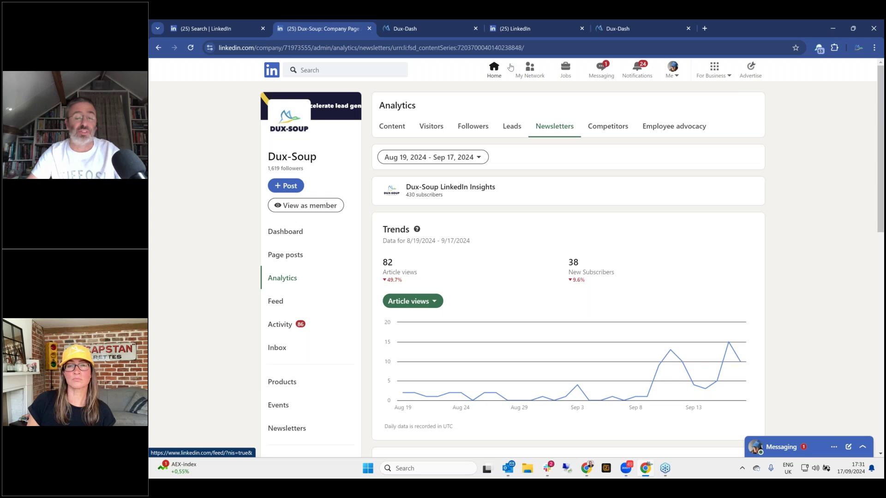
- Review both follow-up messages of the "1st degree to newsletter subscribers" drip campaign in Dux-Dash
{"action": "left_click", "coordinate": [427, 30]}
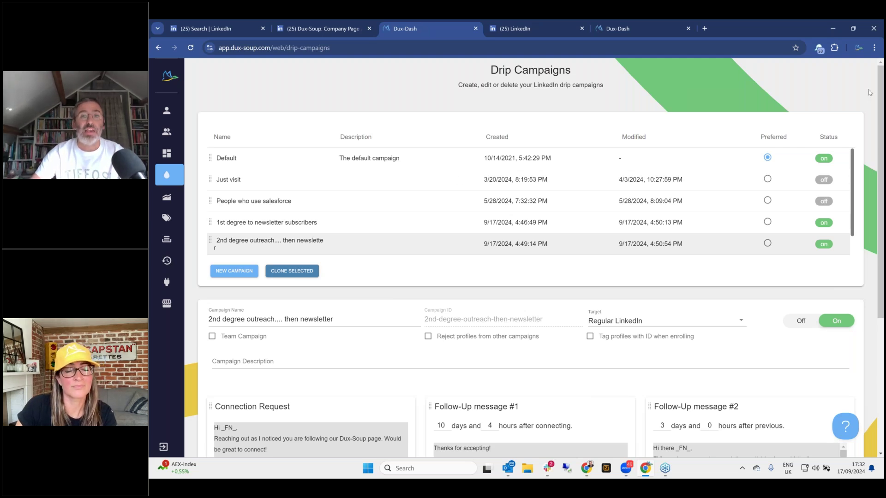
{"action": "left_click", "coordinate": [296, 225]}
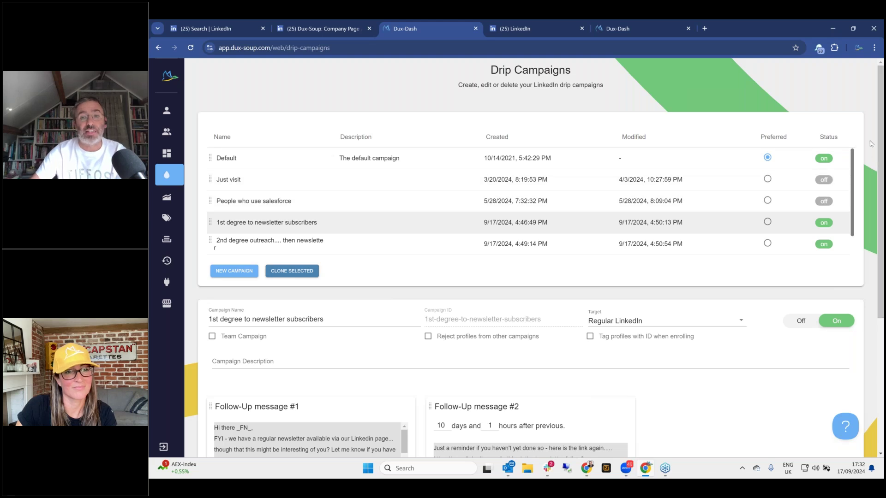
{"action": "scroll", "coordinate": [870, 143], "scroll_direction": "down", "scroll_amount": 1}
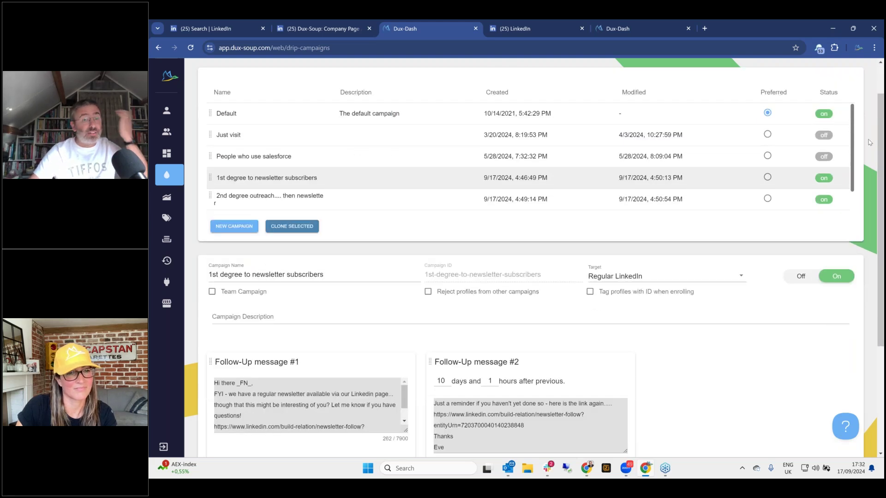
{"action": "scroll", "coordinate": [870, 143], "scroll_direction": "down", "scroll_amount": 3}
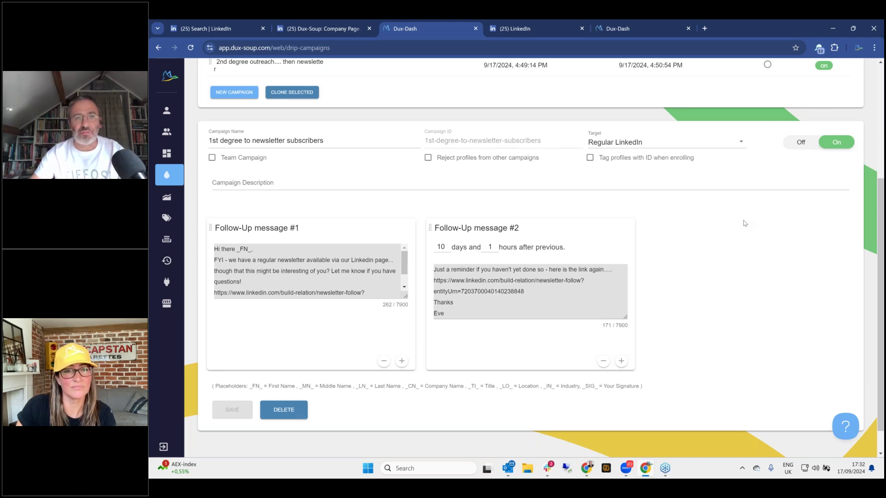
{"action": "mouse_move", "coordinate": [173, 238]}
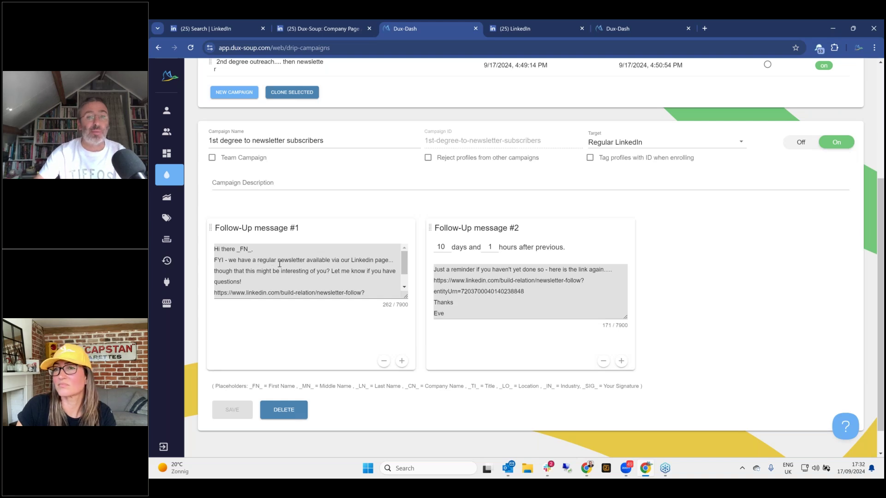
{"action": "left_click_drag", "start_coordinate": [404, 270], "coordinate": [403, 278]}
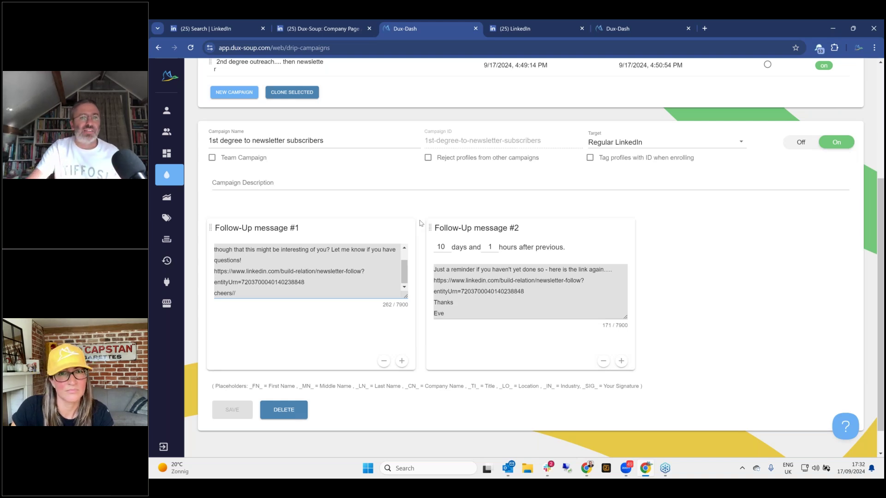
{"action": "mouse_move", "coordinate": [189, 198]}
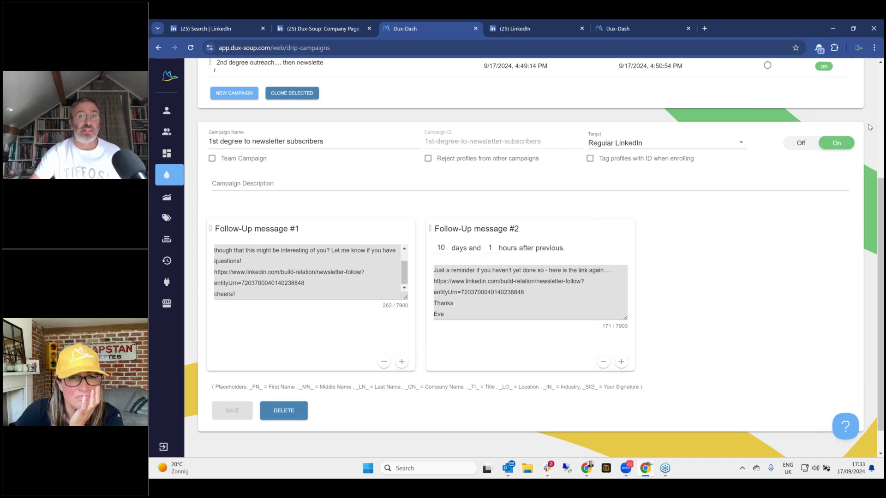
- Review the connection request and follow-up messages of the "2nd degree outreach.... then newsletter" campaign
{"action": "scroll", "coordinate": [869, 127], "scroll_direction": "up", "scroll_amount": 2}
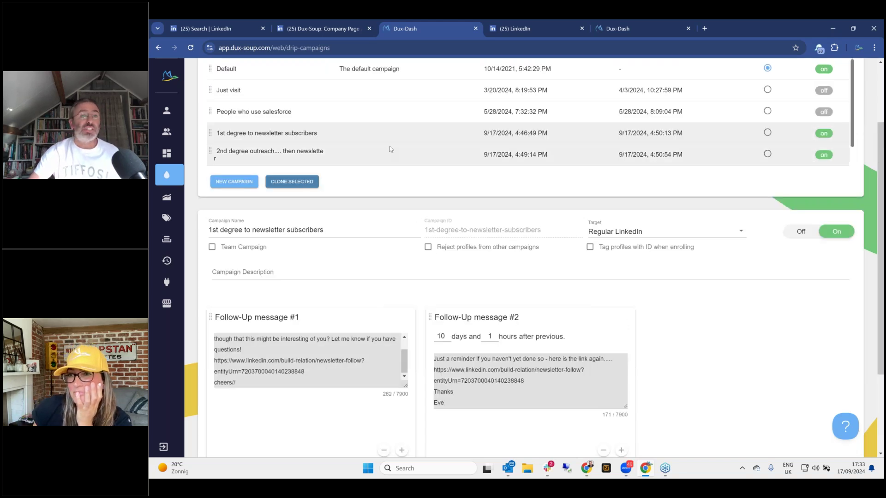
{"action": "left_click", "coordinate": [392, 153]}
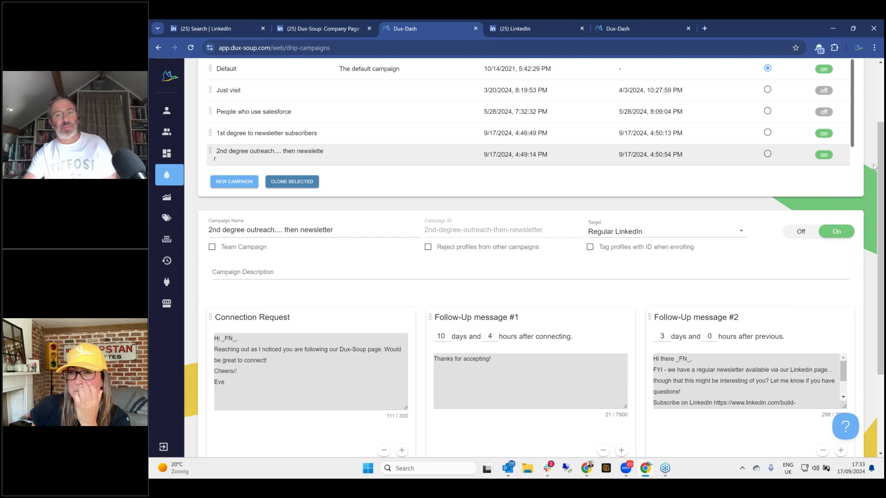
{"action": "scroll", "coordinate": [873, 167], "scroll_direction": "down", "scroll_amount": 2}
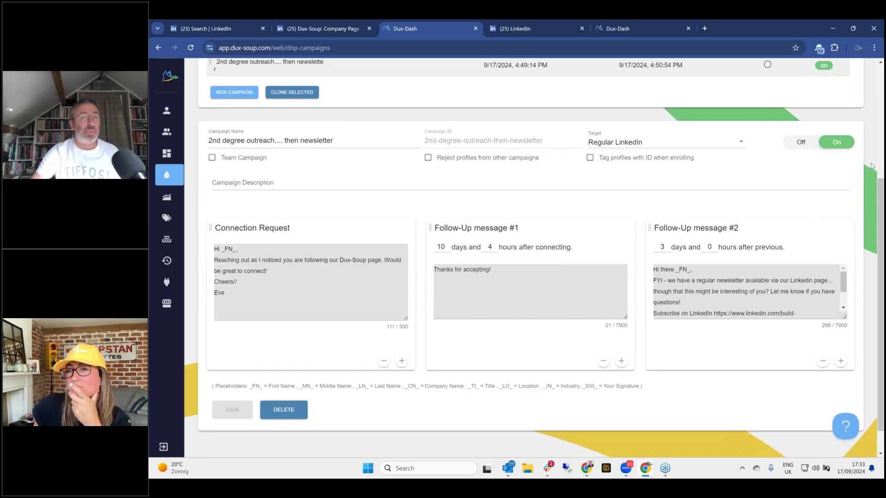
{"action": "scroll", "coordinate": [871, 166], "scroll_direction": "up", "scroll_amount": 2}
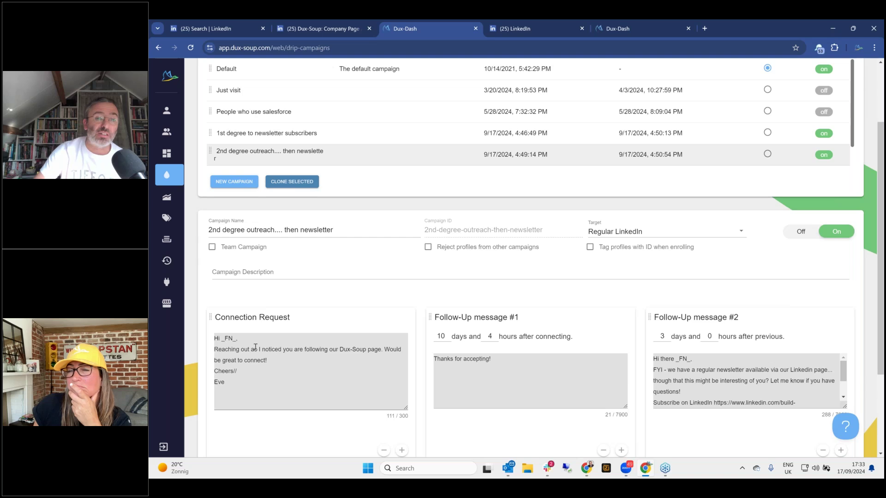
{"action": "left_click_drag", "start_coordinate": [254, 349], "coordinate": [404, 349]}
{"action": "left_click", "coordinate": [391, 290]}
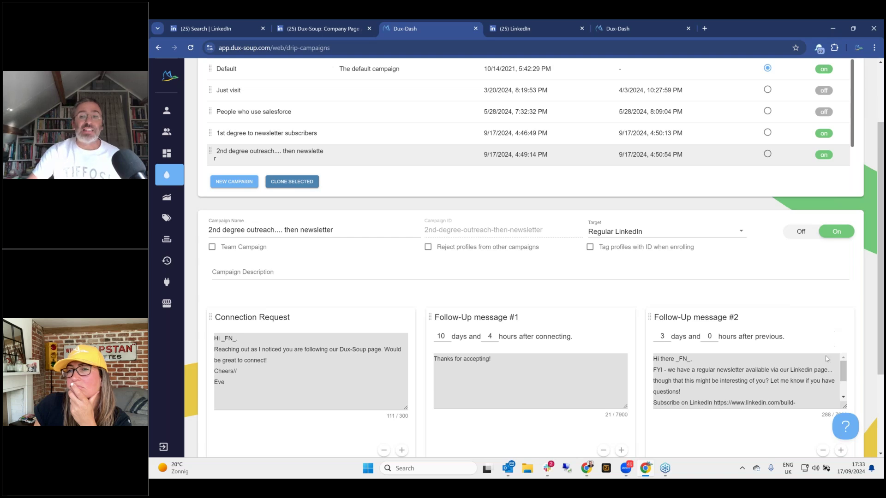
{"action": "left_click_drag", "start_coordinate": [845, 376], "coordinate": [848, 384]}
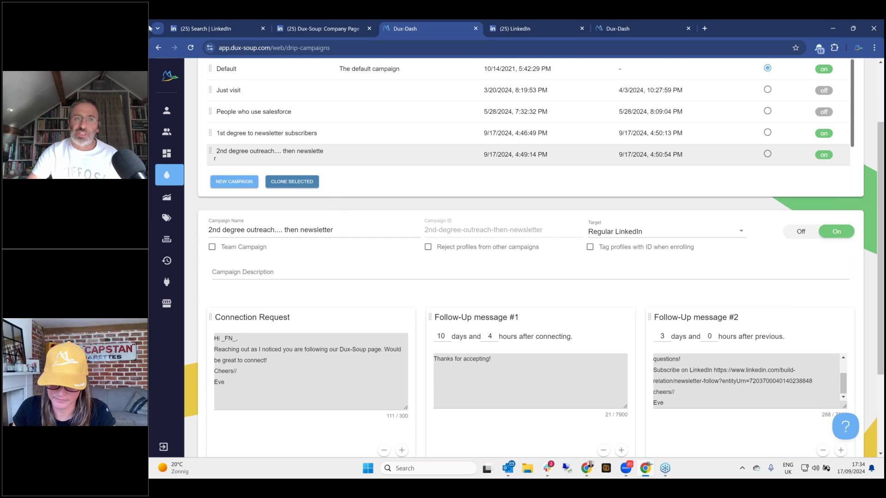
- Return to the Dux-Soup company page and look through its newsletter trends, article totals and subscriber demographics
{"action": "left_click", "coordinate": [329, 31]}
{"action": "scroll", "coordinate": [747, 270], "scroll_direction": "down", "scroll_amount": 5}
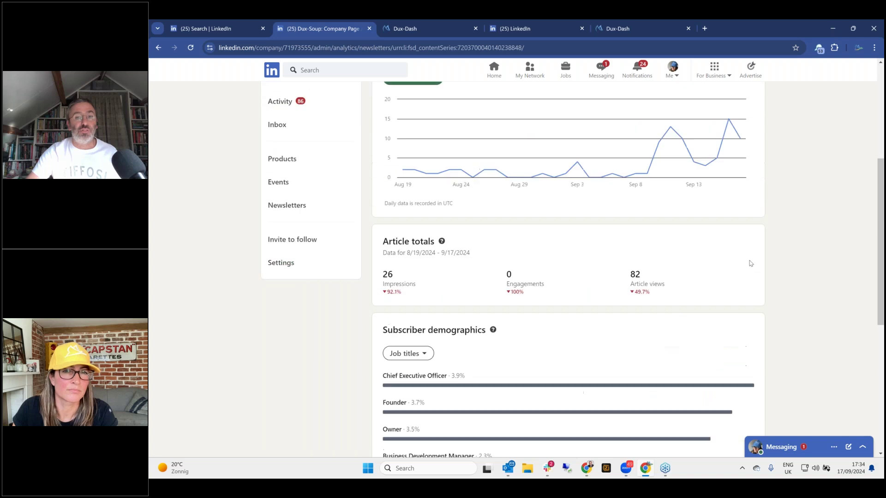
{"action": "scroll", "coordinate": [748, 264], "scroll_direction": "down", "scroll_amount": 5}
{"action": "scroll", "coordinate": [782, 277], "scroll_direction": "up", "scroll_amount": 10}
{"action": "scroll", "coordinate": [781, 279], "scroll_direction": "down", "scroll_amount": 2}
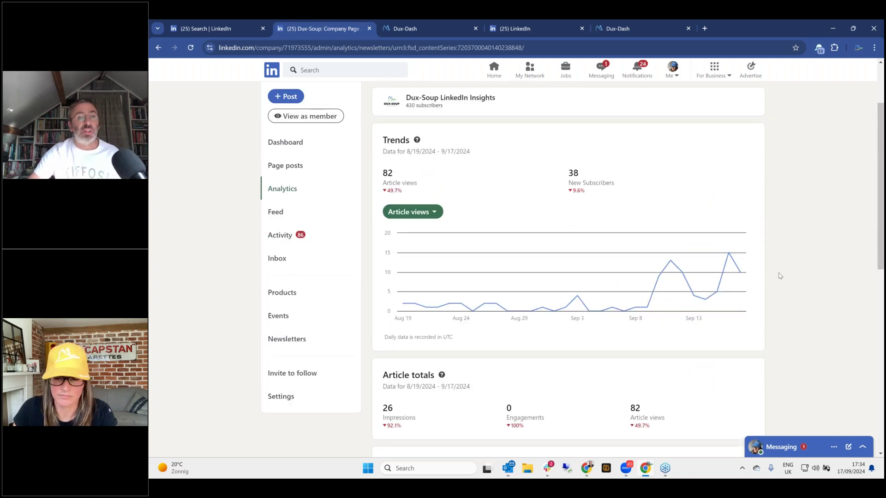
{"action": "scroll", "coordinate": [773, 267], "scroll_direction": "up", "scroll_amount": 2}
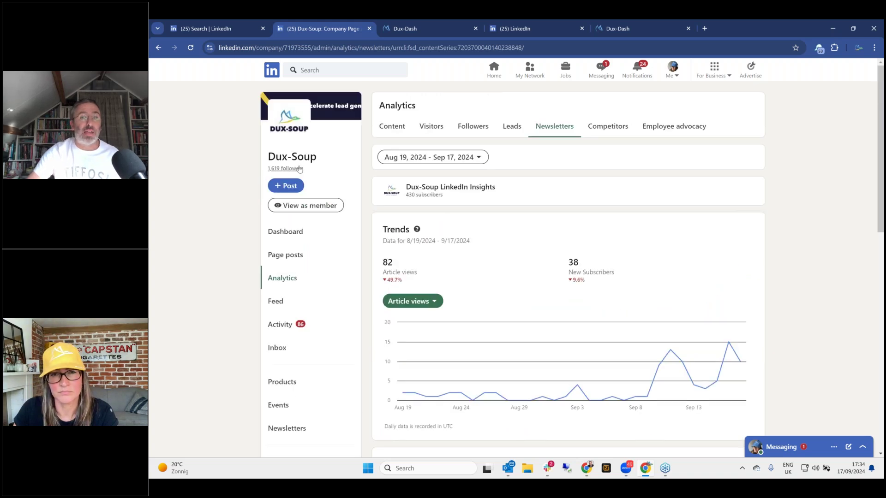
- Look through the company page's follower analytics and open the complete list of followers
{"action": "left_click", "coordinate": [473, 129]}
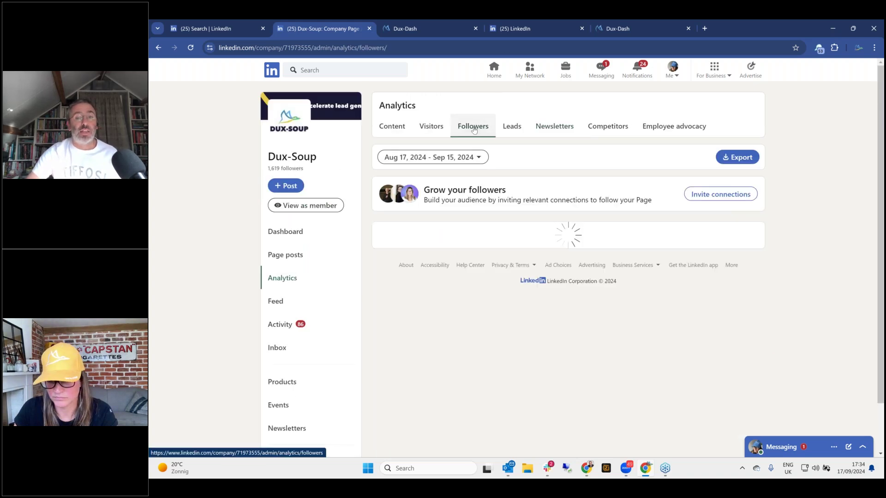
{"action": "scroll", "coordinate": [814, 199], "scroll_direction": "down", "scroll_amount": 1}
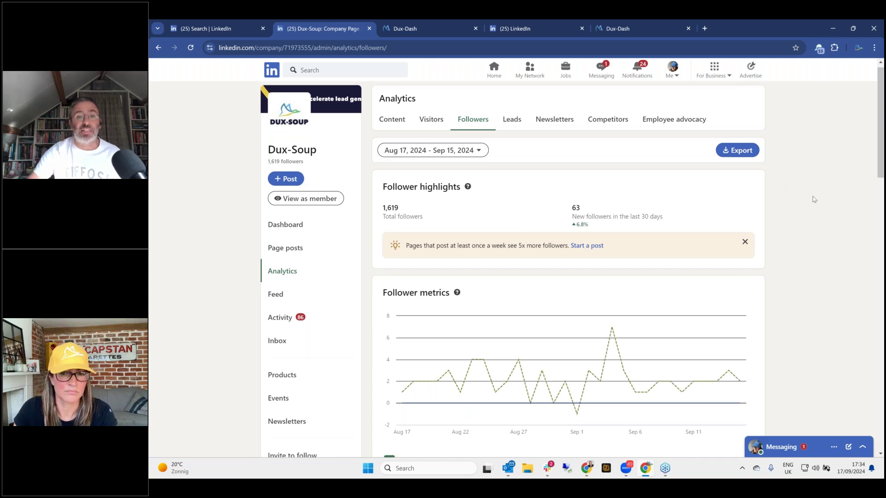
{"action": "scroll", "coordinate": [814, 200], "scroll_direction": "down", "scroll_amount": 20}
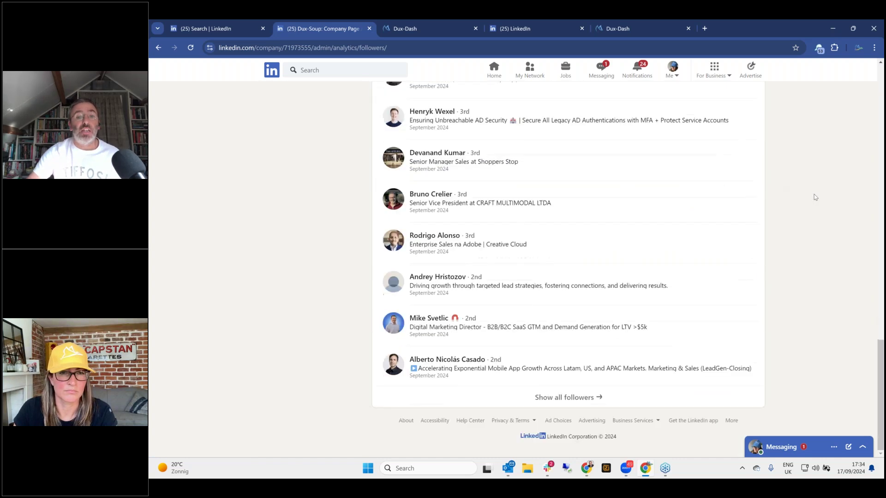
{"action": "left_click", "coordinate": [579, 393]}
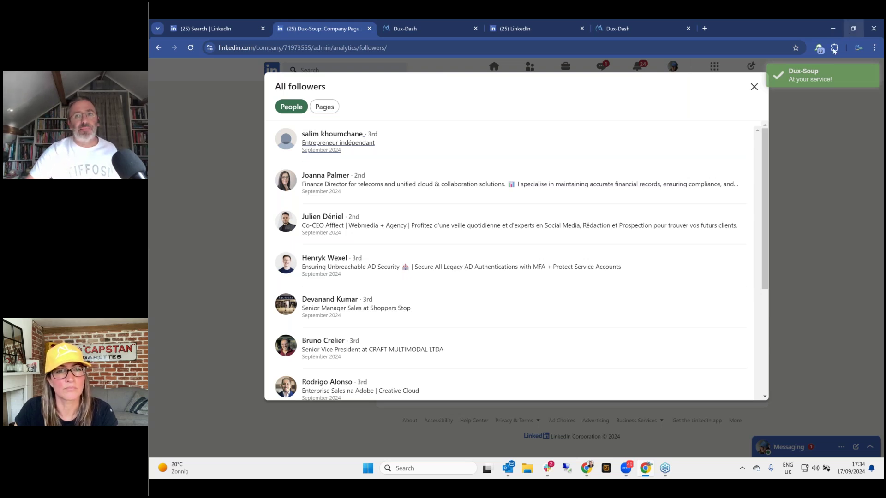
- Check the Dux-Soup actions for scanning or enrolling the listed followers, and close the follower list
{"action": "left_click", "coordinate": [819, 48]}
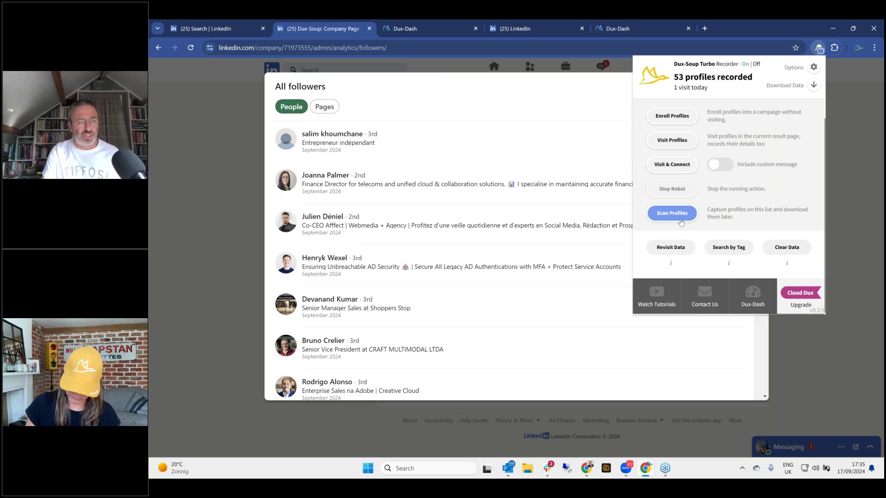
{"action": "left_click", "coordinate": [318, 33]}
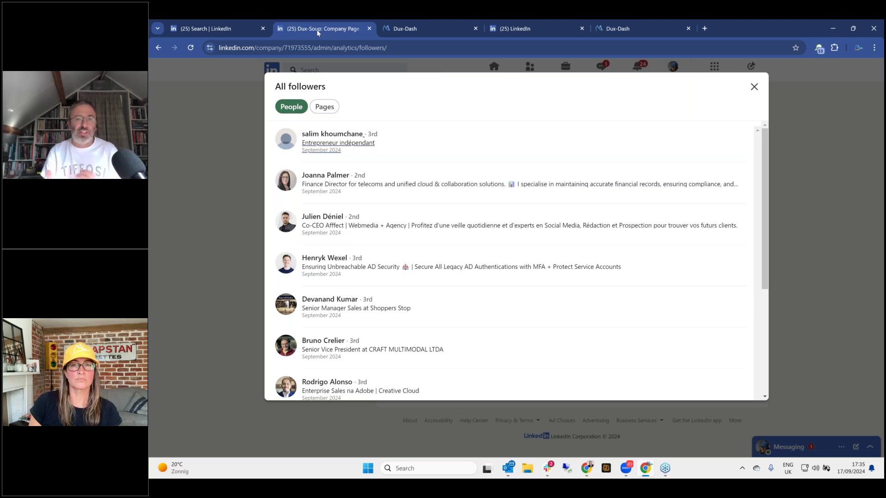
{"action": "left_click", "coordinate": [754, 87]}
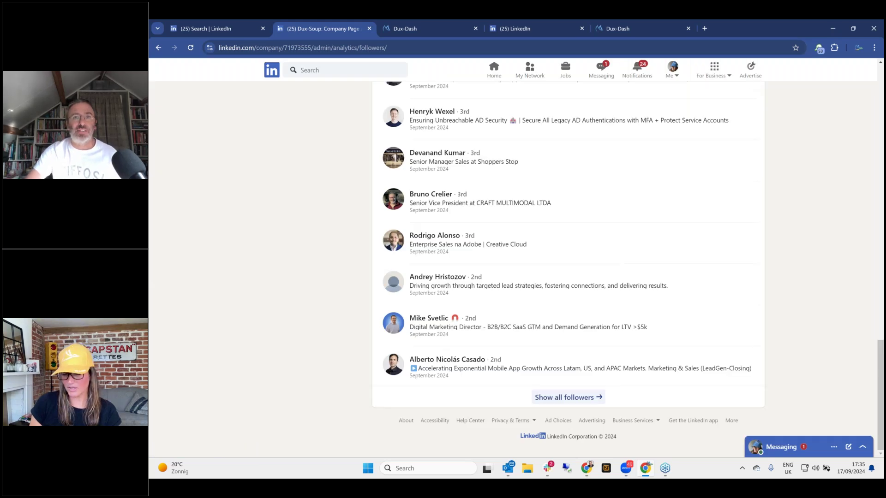
- Switch to the Company Followers presentation in Google Slides and present the "Feed your lead funnel with Dux-Soup" slide in full screen
{"action": "key", "text": "alt+Tab"}
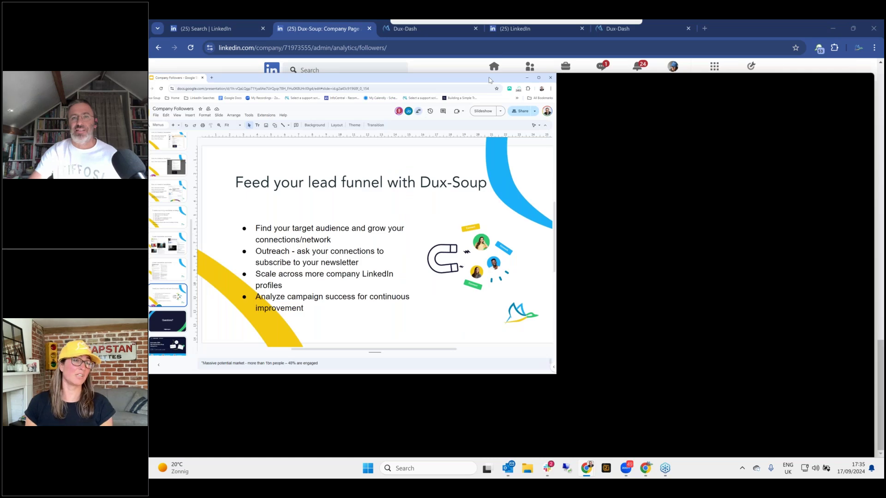
{"action": "double_click", "coordinate": [489, 80]}
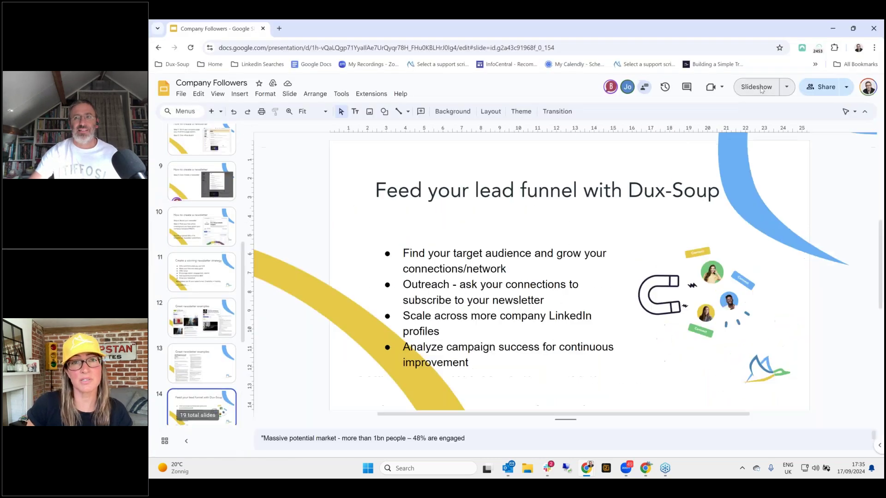
{"action": "key", "text": "ctrl+Return"}
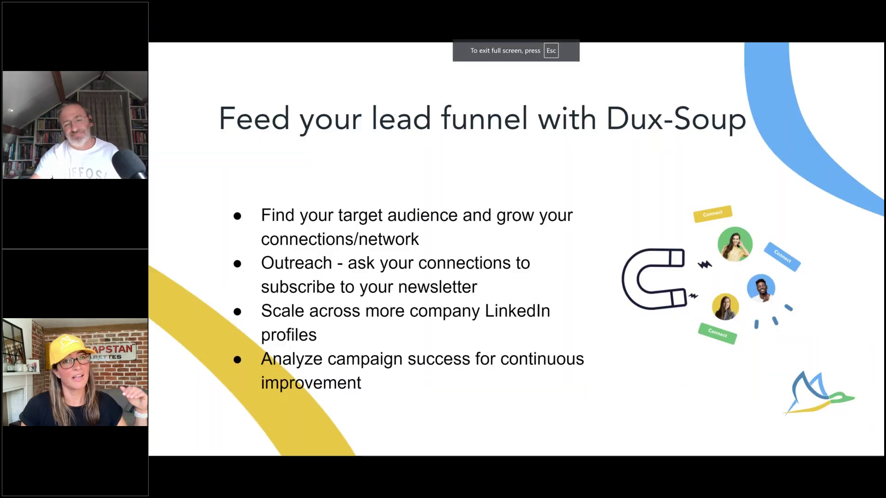